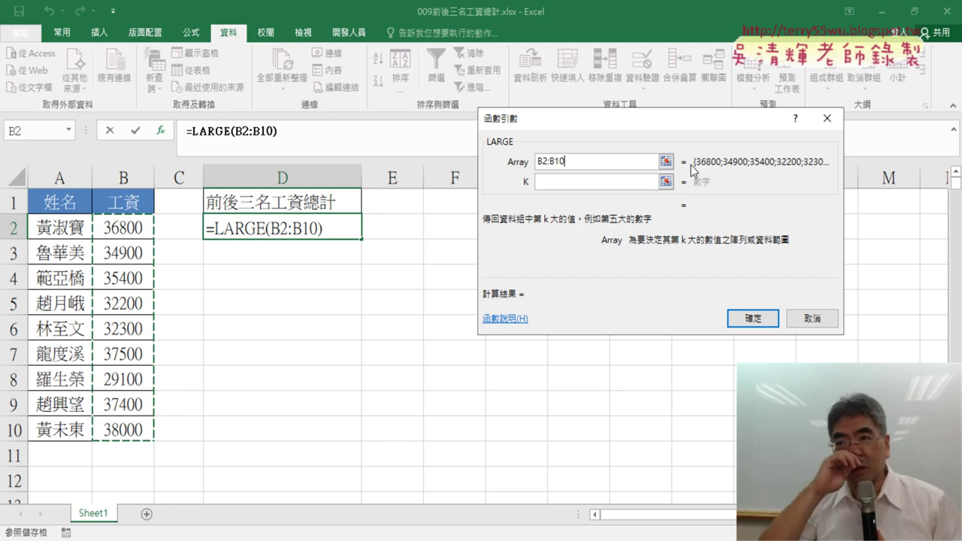
# Set LARGE's k for B2:B10 to 3 after trying 1 and 2, previewing 37400
pyautogui.click(557, 182)
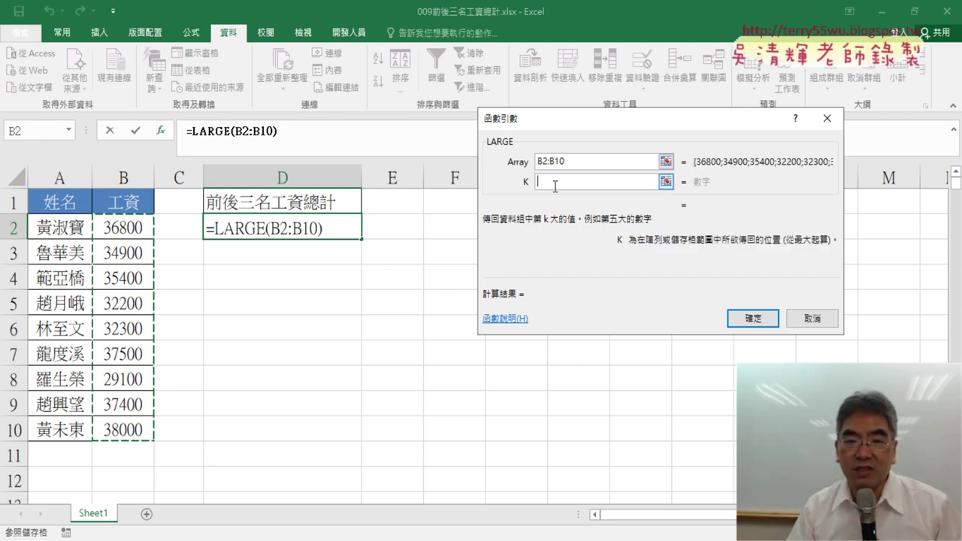
pyautogui.write('3')
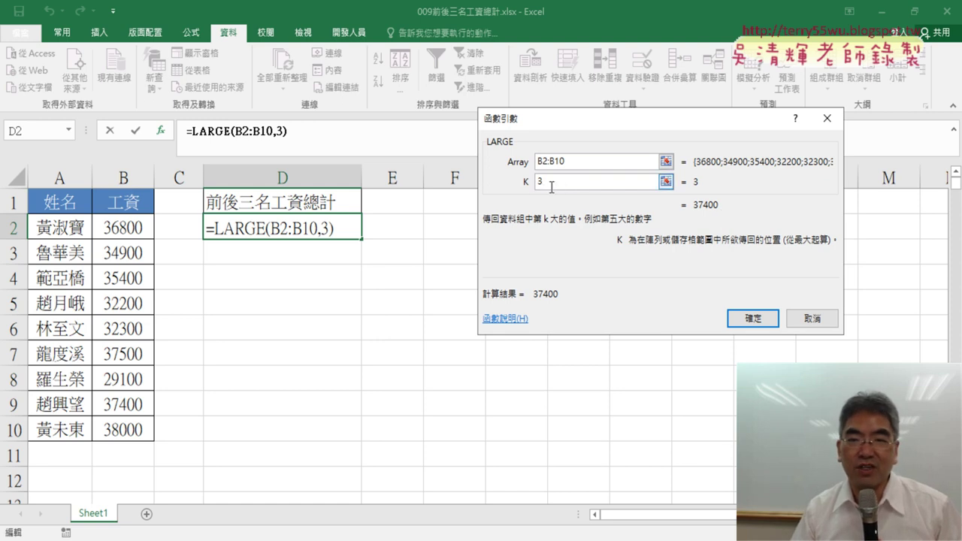
pyautogui.moveTo(551, 182); pyautogui.dragTo(536, 192)
pyautogui.write('1')
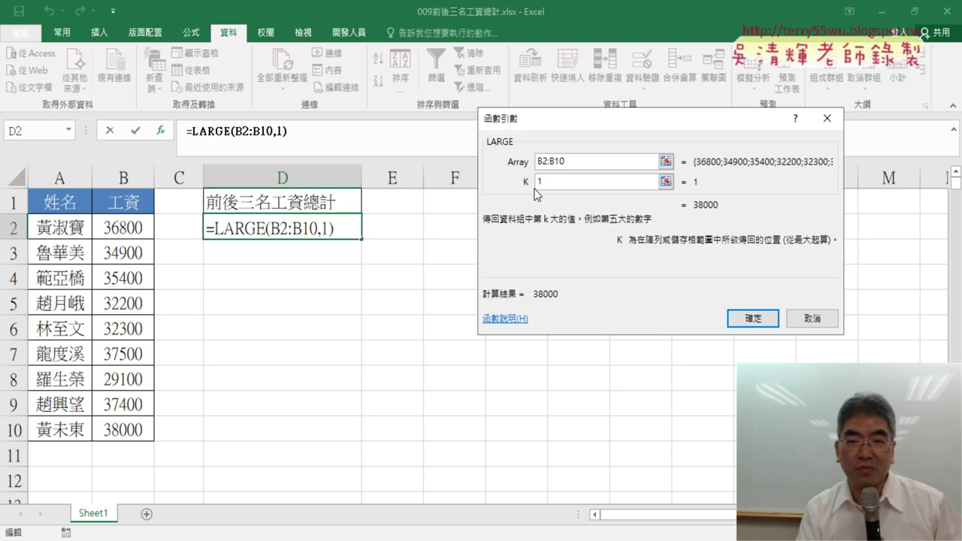
pyautogui.moveTo(549, 181); pyautogui.dragTo(514, 177)
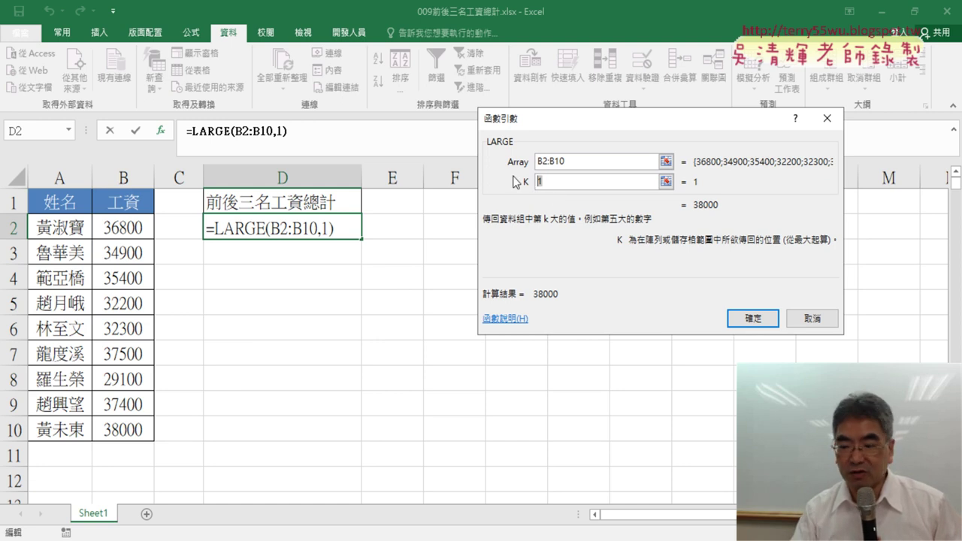
pyautogui.write('2')
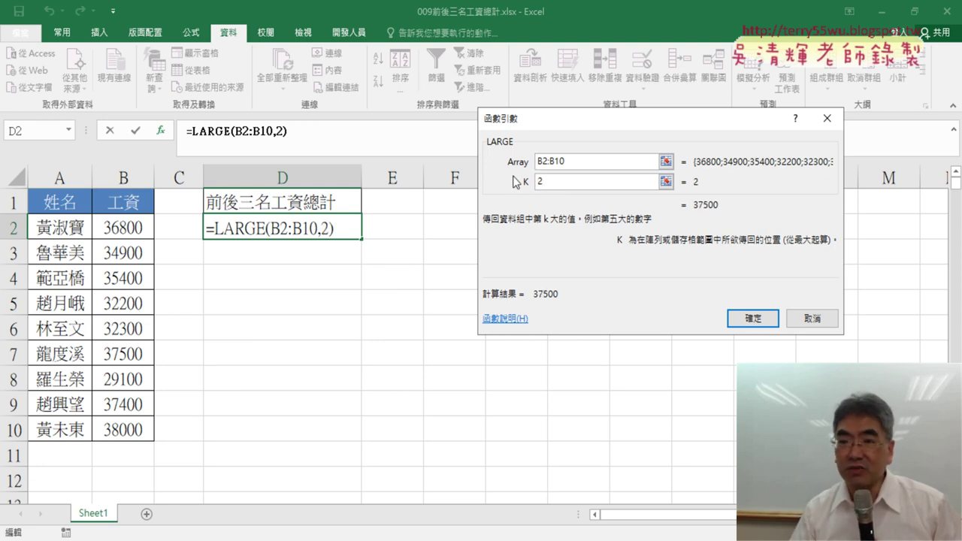
pyautogui.moveTo(564, 181); pyautogui.dragTo(507, 183)
pyautogui.write('3')
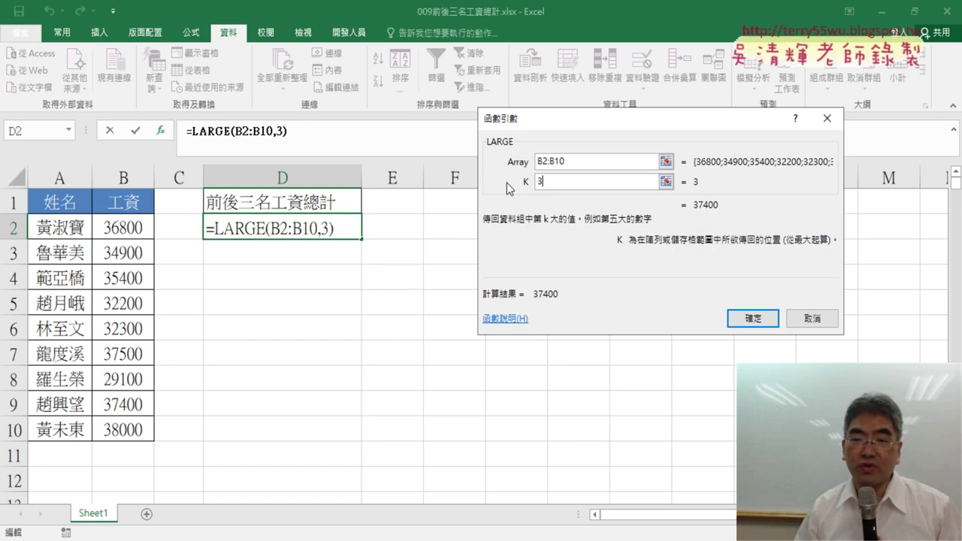
# Confirm =LARGE(B2:B10,3) in D2, then select its LARGE text in the formula bar
pyautogui.click(764, 320)
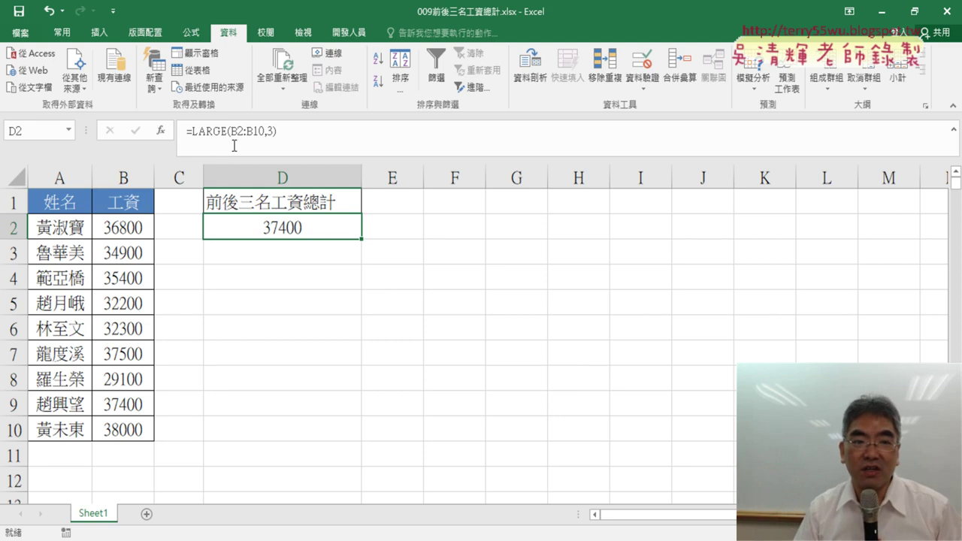
pyautogui.click(193, 131)
pyautogui.moveTo(193, 131); pyautogui.dragTo(306, 134)
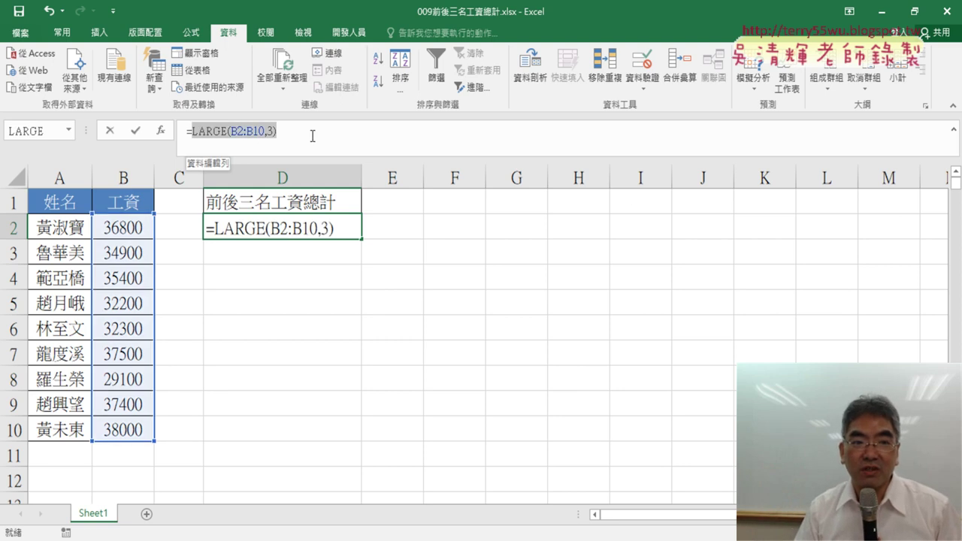
pyautogui.rightClick(277, 142)
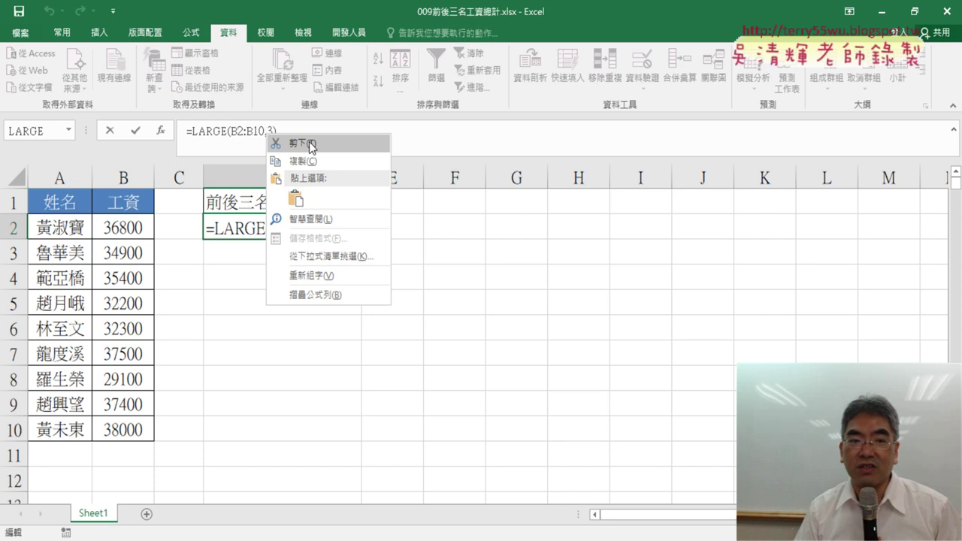
# Cut the LARGE text from D2 and insert SUMIF from the Math & Trig category
pyautogui.click(308, 144)
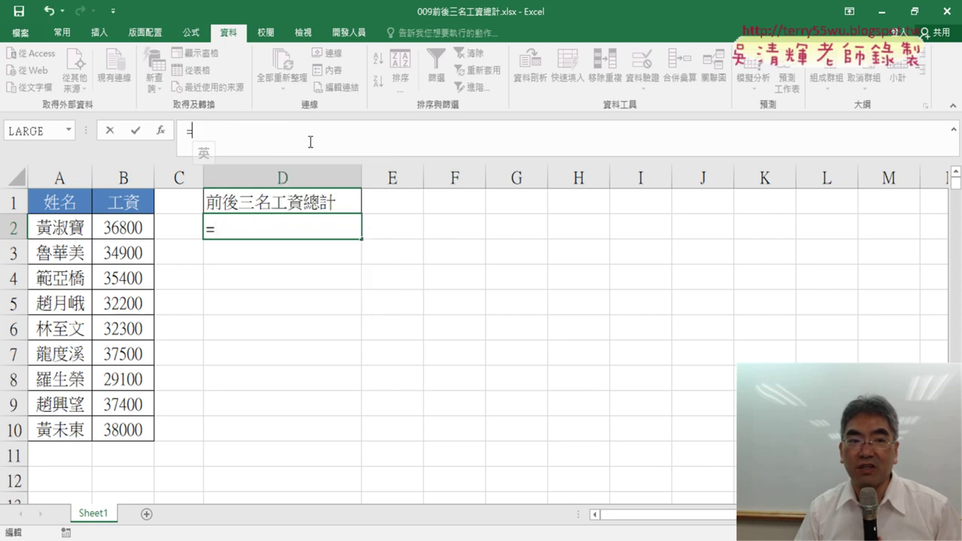
pyautogui.click(159, 132)
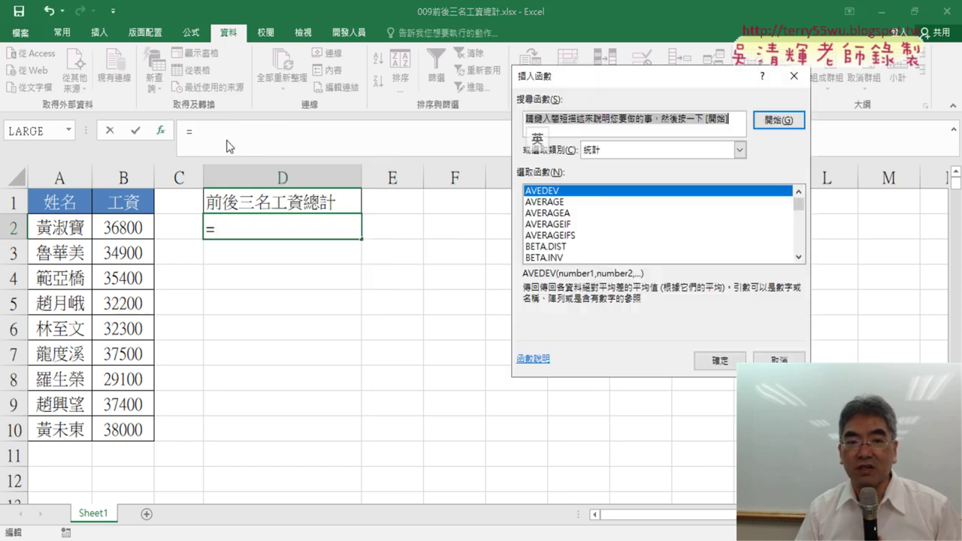
pyautogui.click(638, 156)
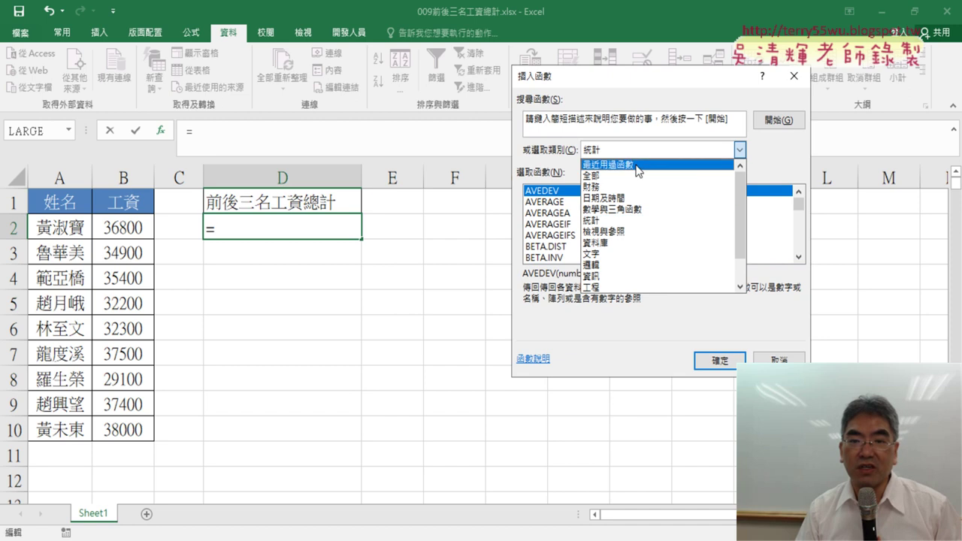
pyautogui.click(636, 210)
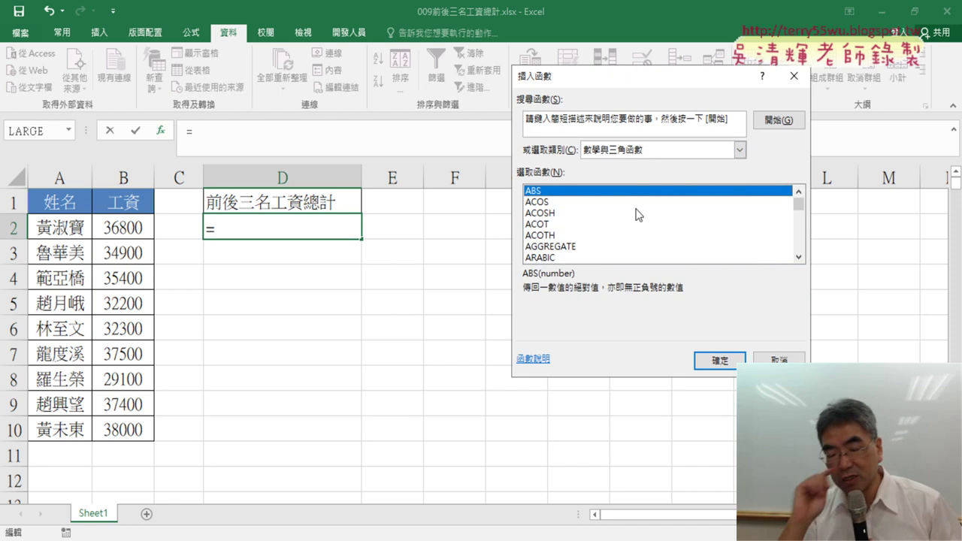
pyautogui.moveTo(799, 204); pyautogui.dragTo(800, 253)
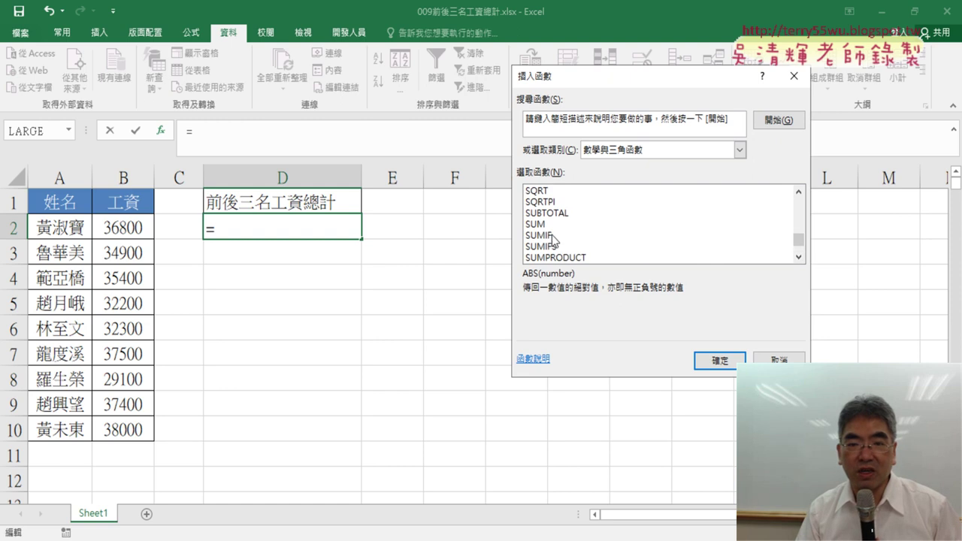
pyautogui.click(553, 237)
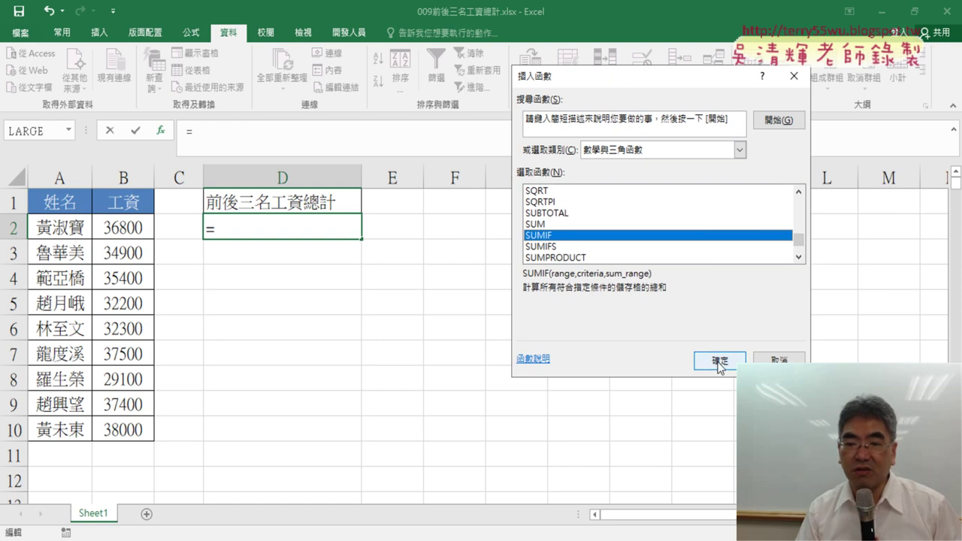
pyautogui.click(719, 362)
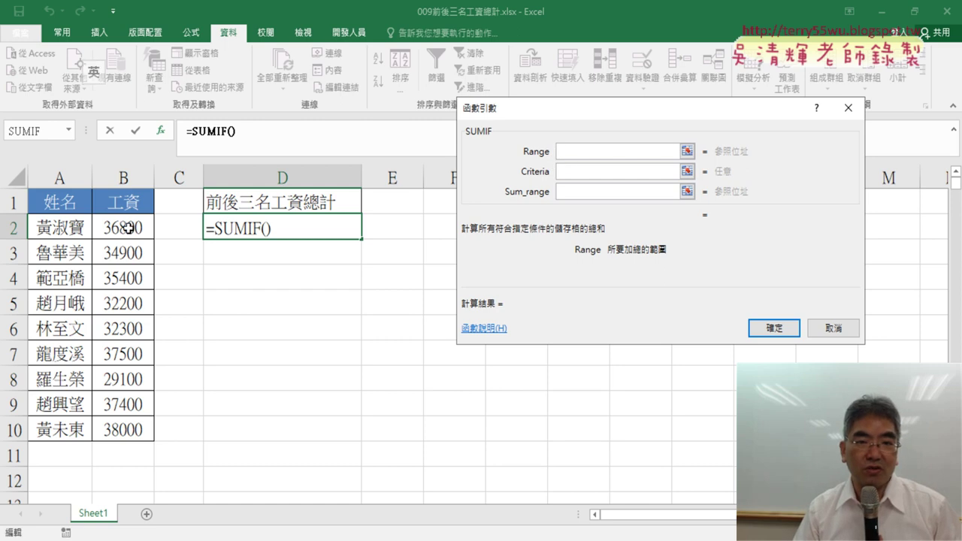
# Give SUMIF range B2:B10 and criteria LARGE(B2:B10,3), confirming 37400 in D2
pyautogui.moveTo(127, 227); pyautogui.dragTo(118, 425)
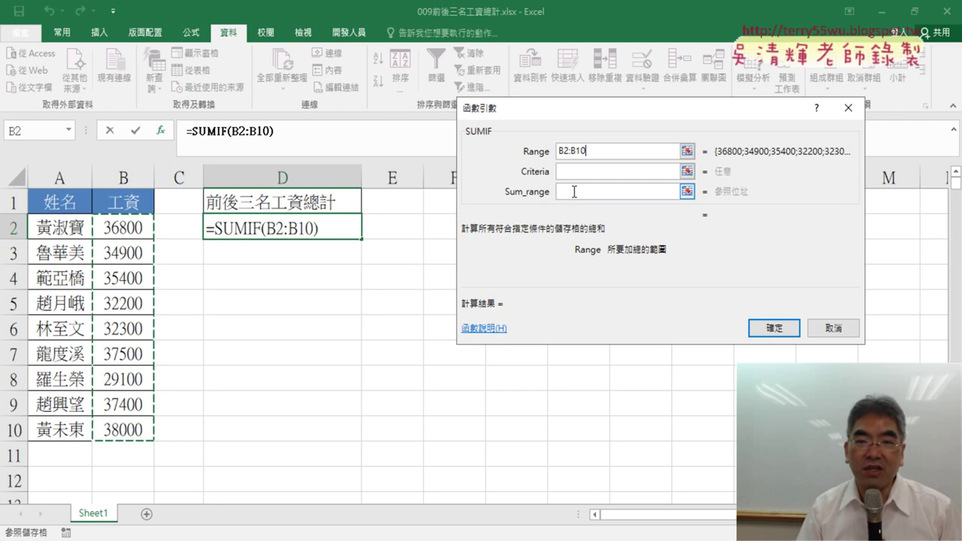
pyautogui.click(587, 174)
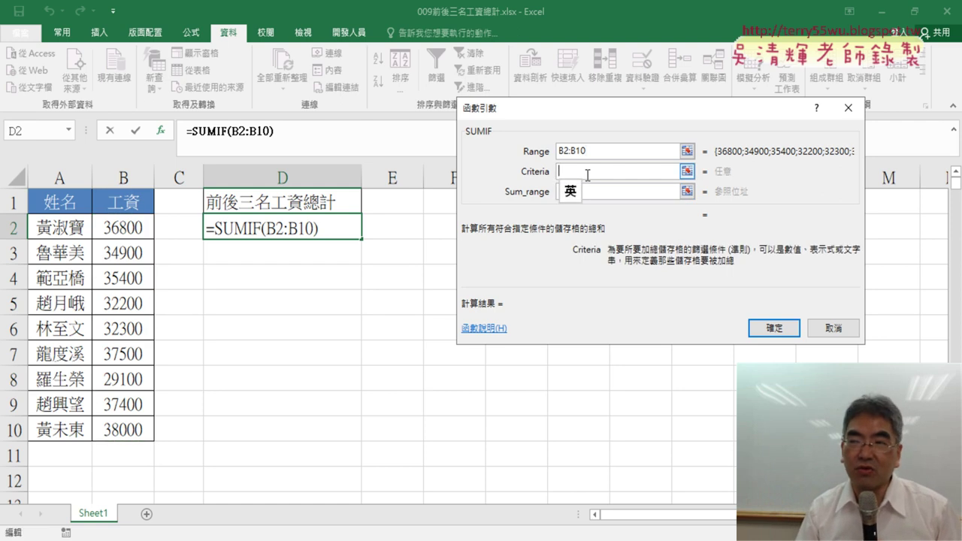
pyautogui.write('LA')
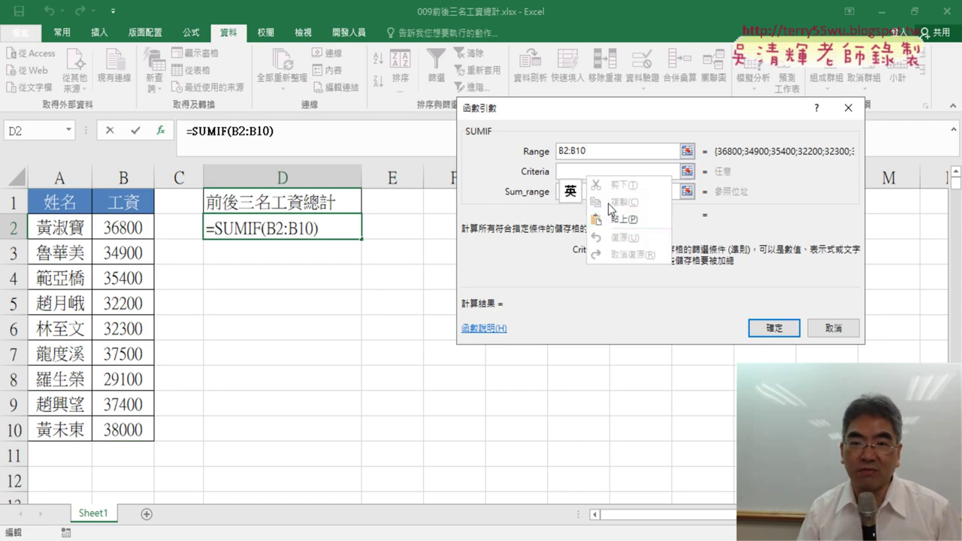
pyautogui.write('RGE(B2:B10,3)')
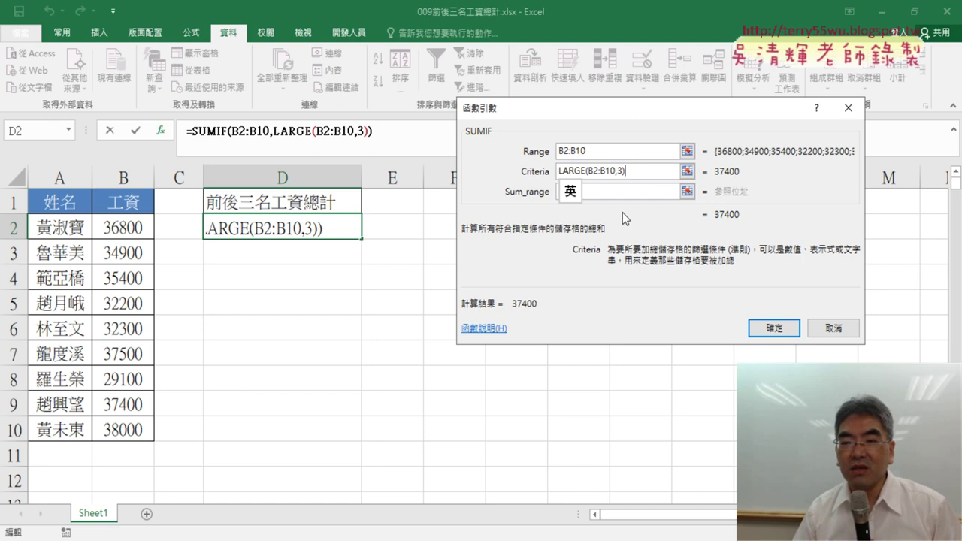
pyautogui.click(767, 331)
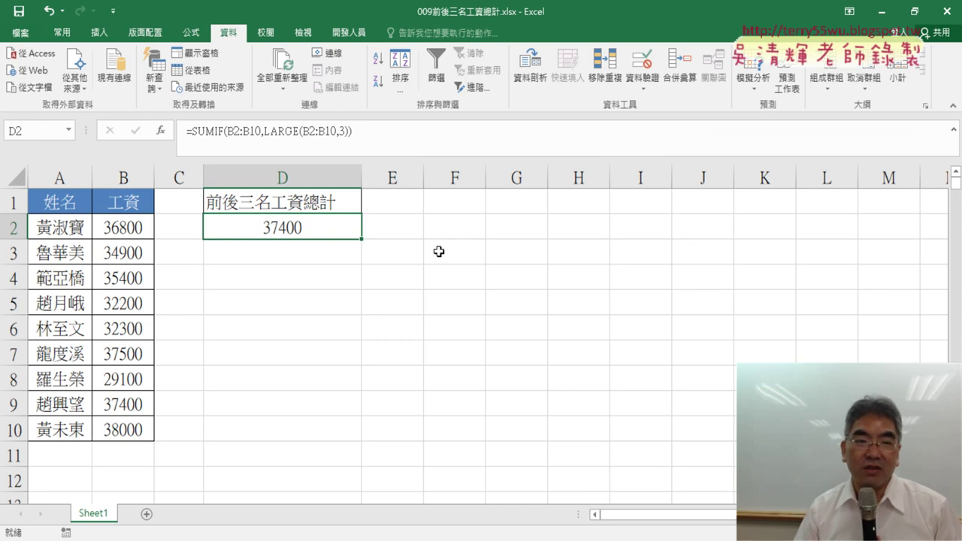
# Reopen D2's SUMIF arguments and focus the LARGE(B2:B10,3) criteria field
pyautogui.click(206, 132)
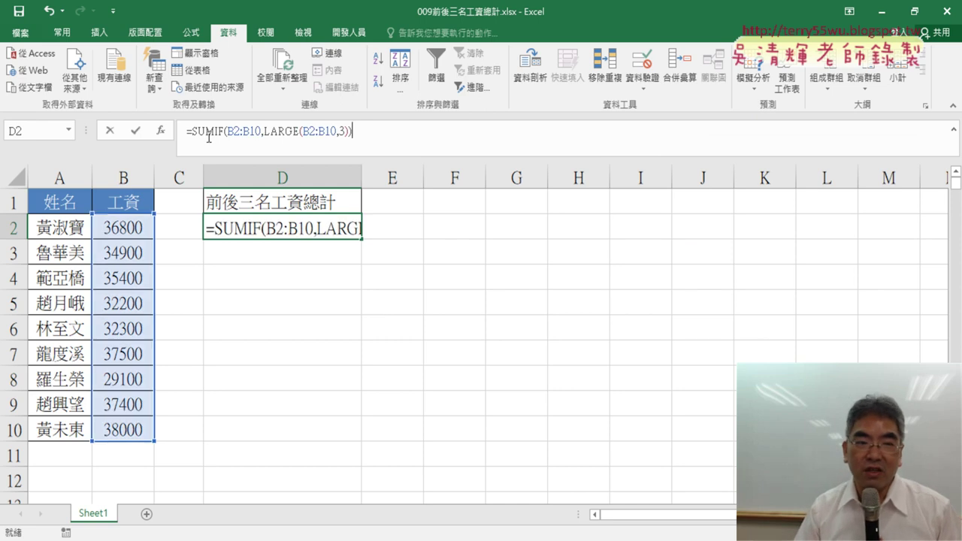
pyautogui.click(159, 132)
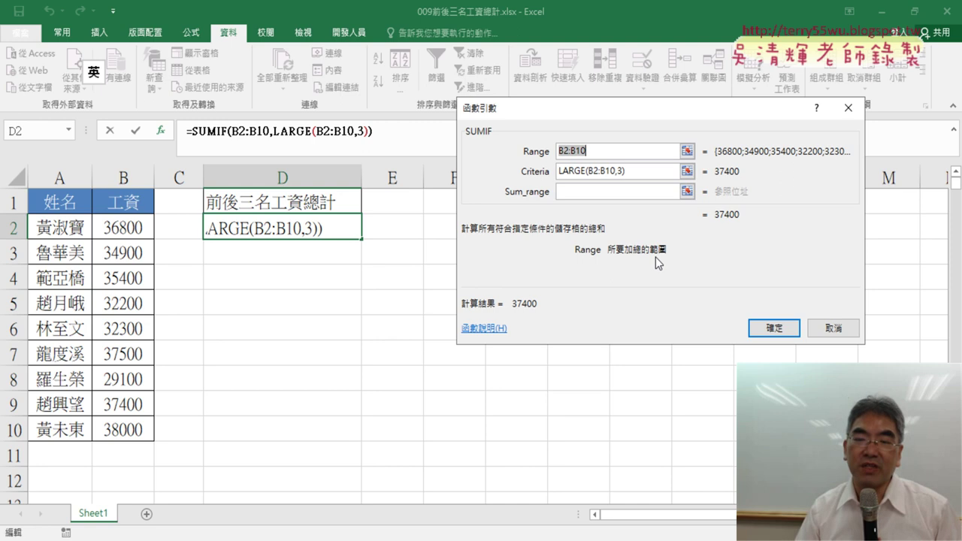
pyautogui.click(563, 173)
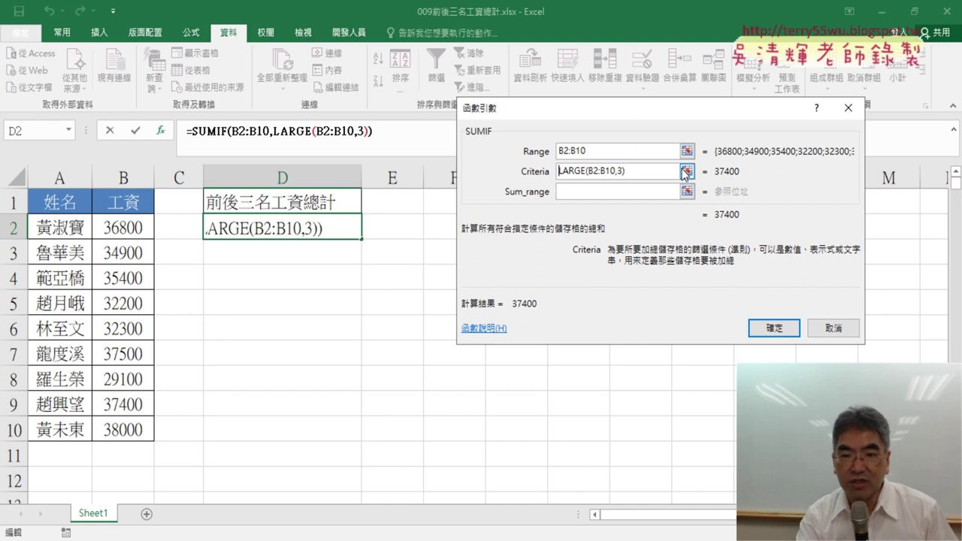
# Change the criteria to ">="&LARGE(B2:B10,3), previewing a total of 112900
pyautogui.write('""')
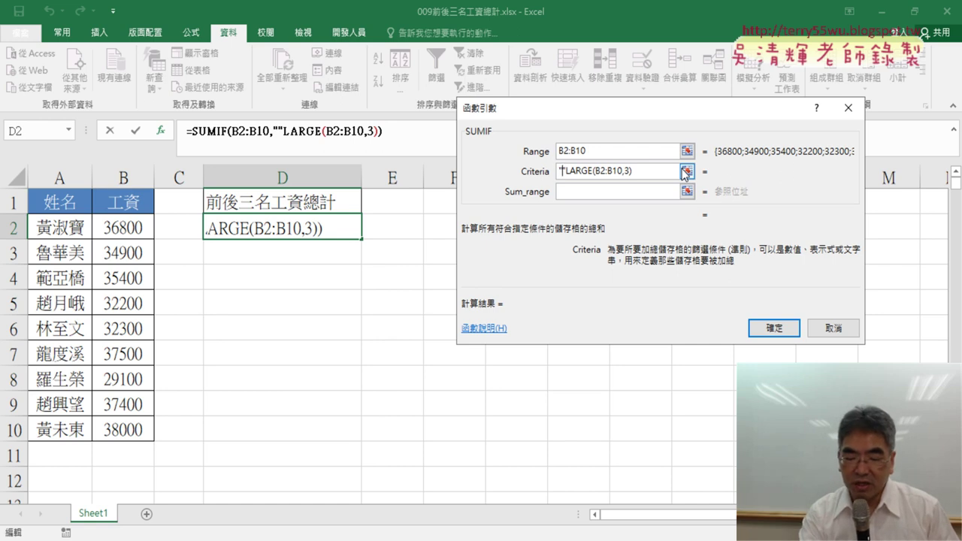
pyautogui.write('>')
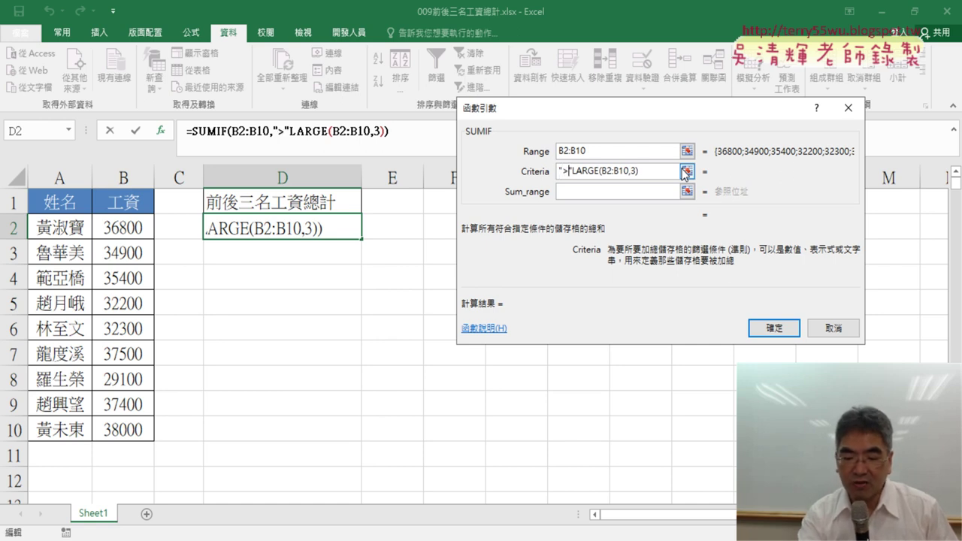
pyautogui.write('=')
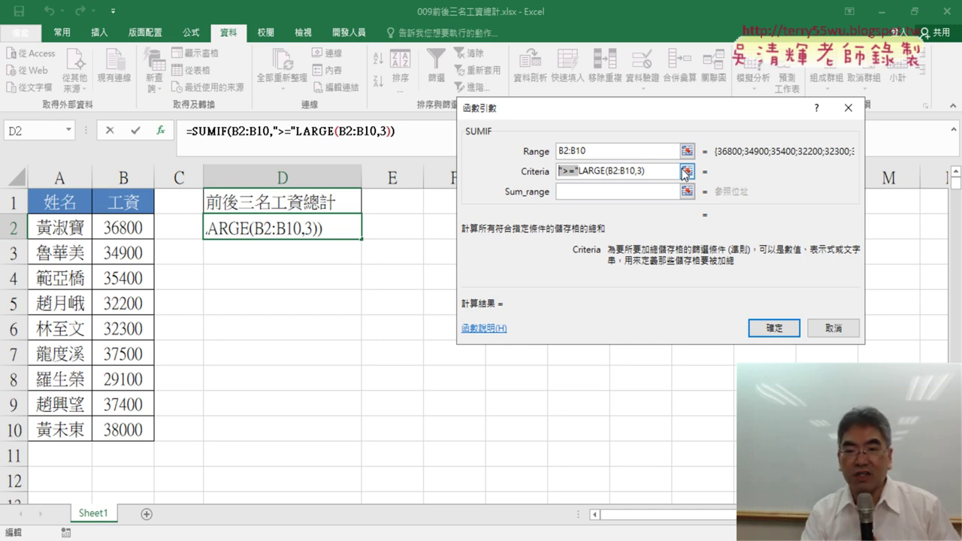
pyautogui.press('Right')
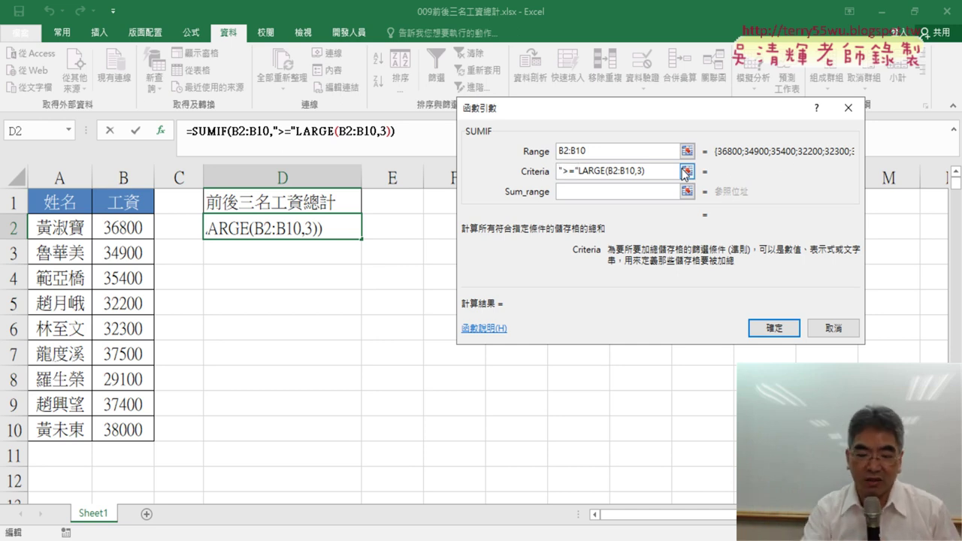
pyautogui.write('&')
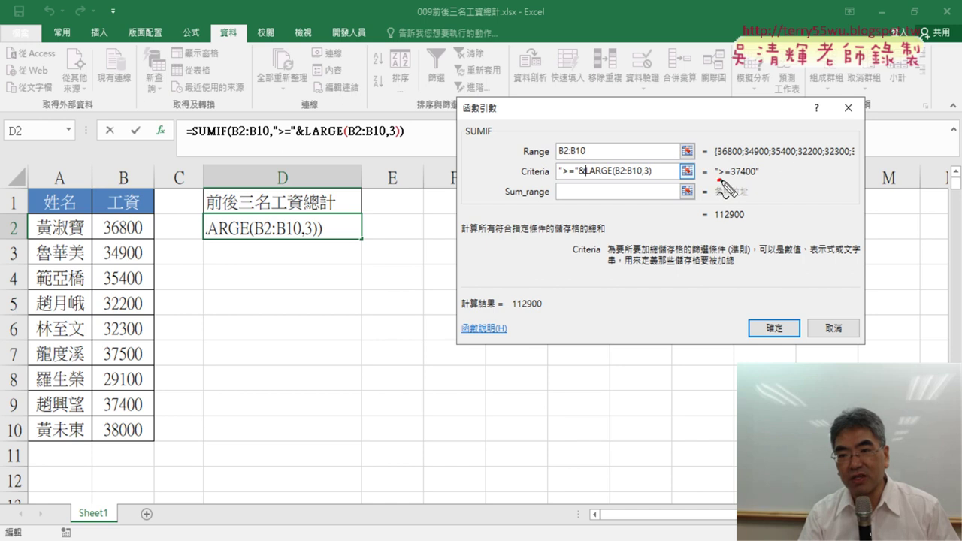
pyautogui.moveTo(719, 179); pyautogui.dragTo(731, 180)
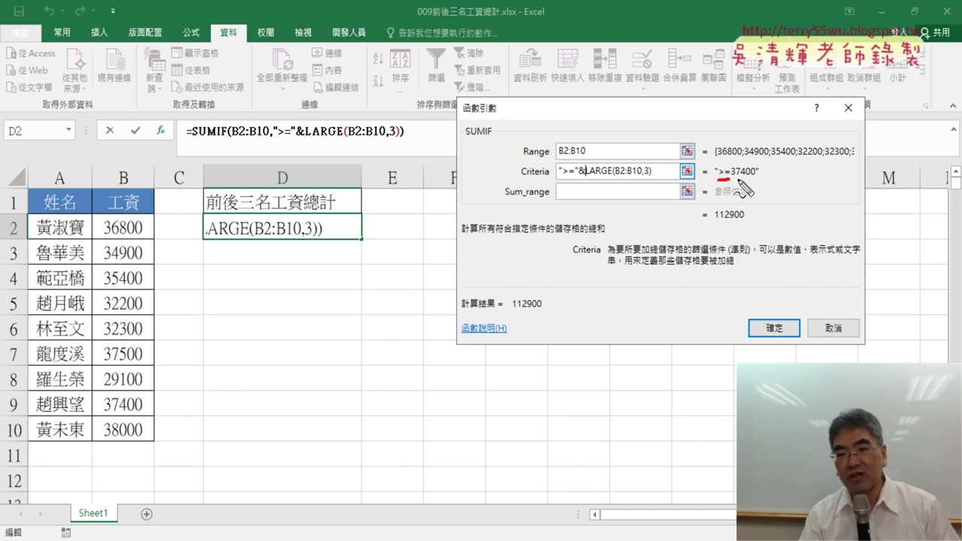
pyautogui.moveTo(732, 178); pyautogui.dragTo(756, 177)
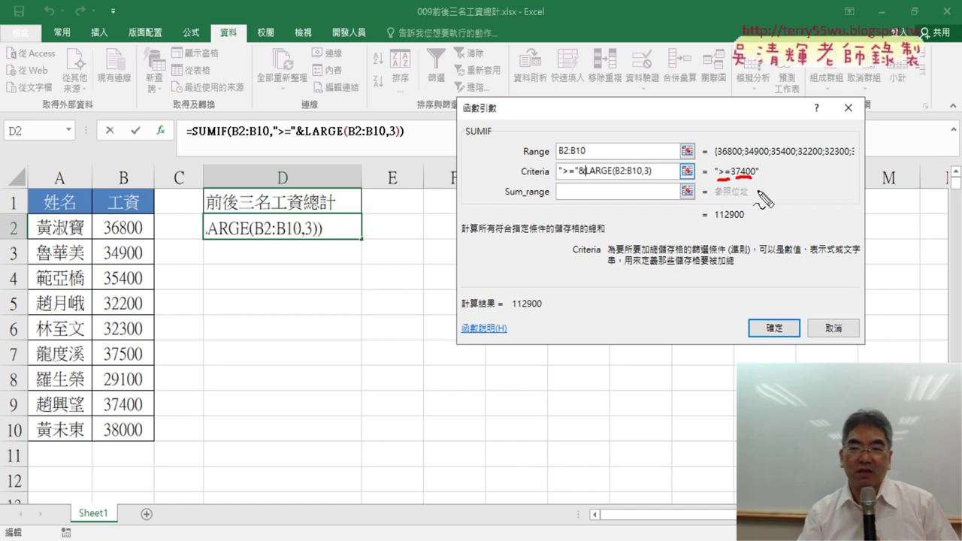
pyautogui.moveTo(714, 219); pyautogui.dragTo(746, 222)
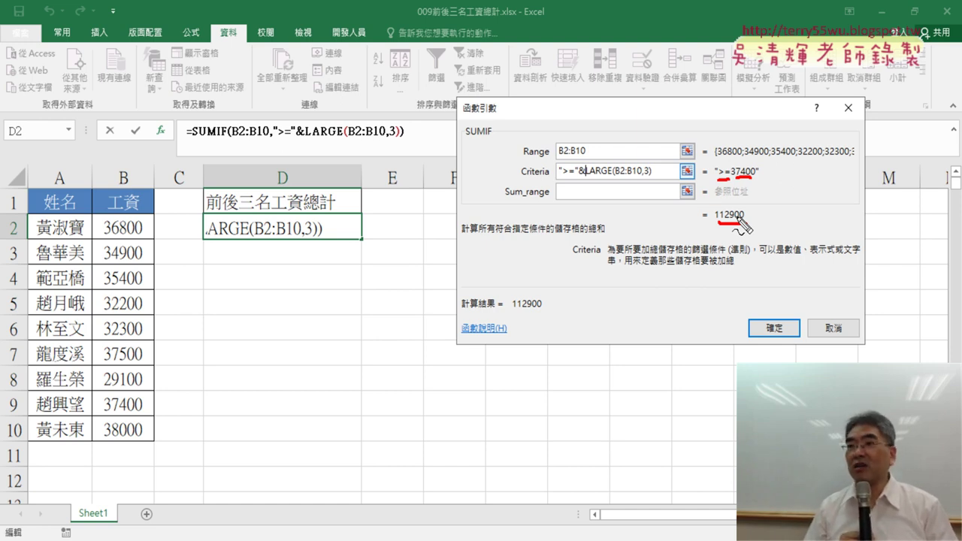
pyautogui.press('Escape')
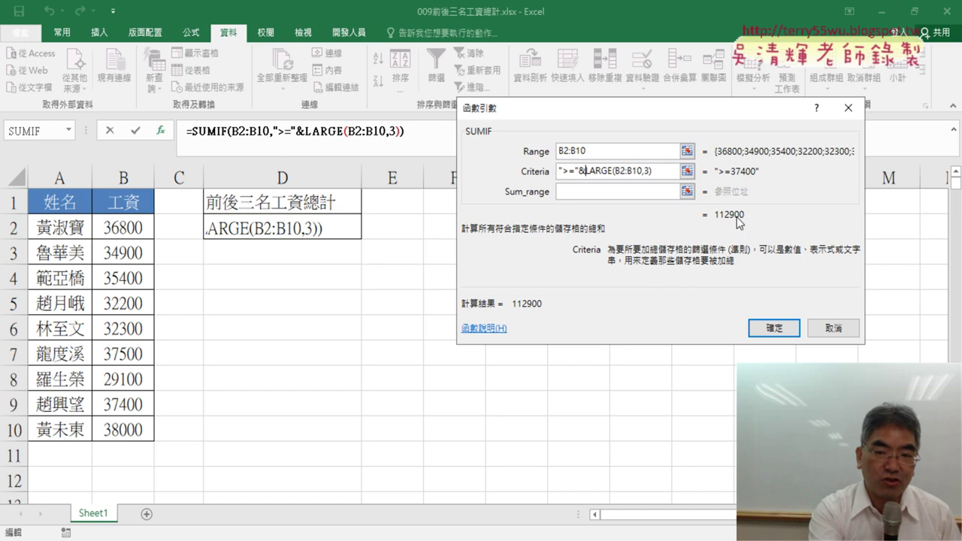
pyautogui.press('Tab')
# Confirm the top-three SUMIF and commit D2's formula, which shows 112900
pyautogui.click(773, 327)
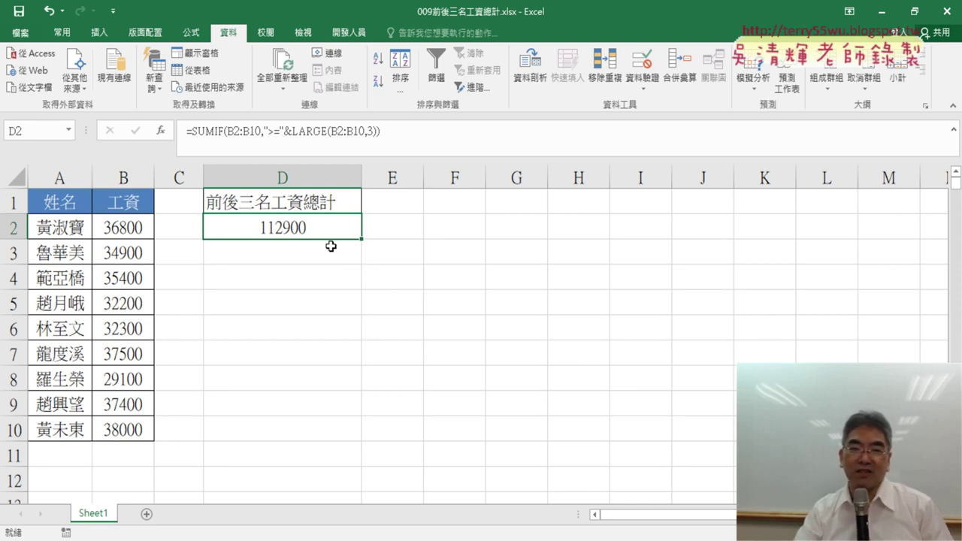
pyautogui.click(293, 132)
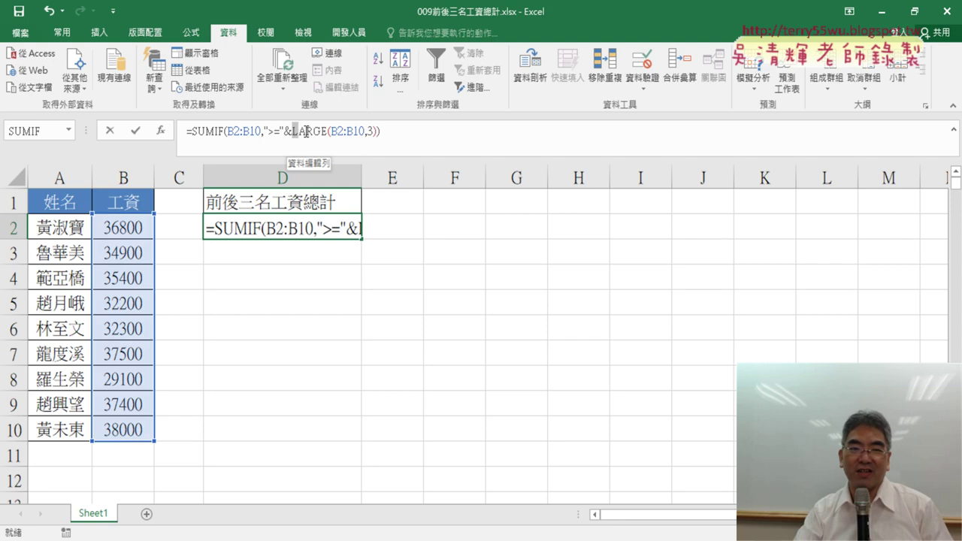
pyautogui.doubleClick(306, 132)
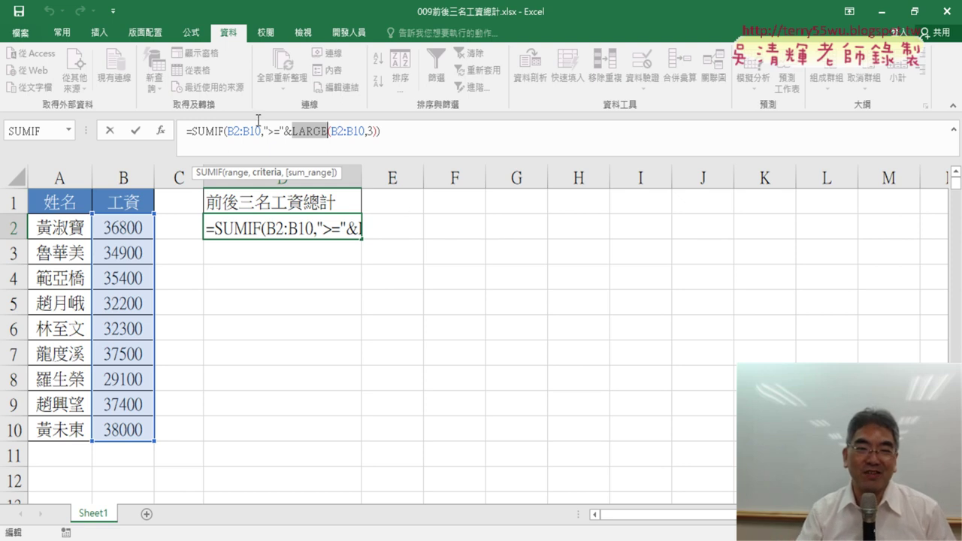
pyautogui.click(415, 127)
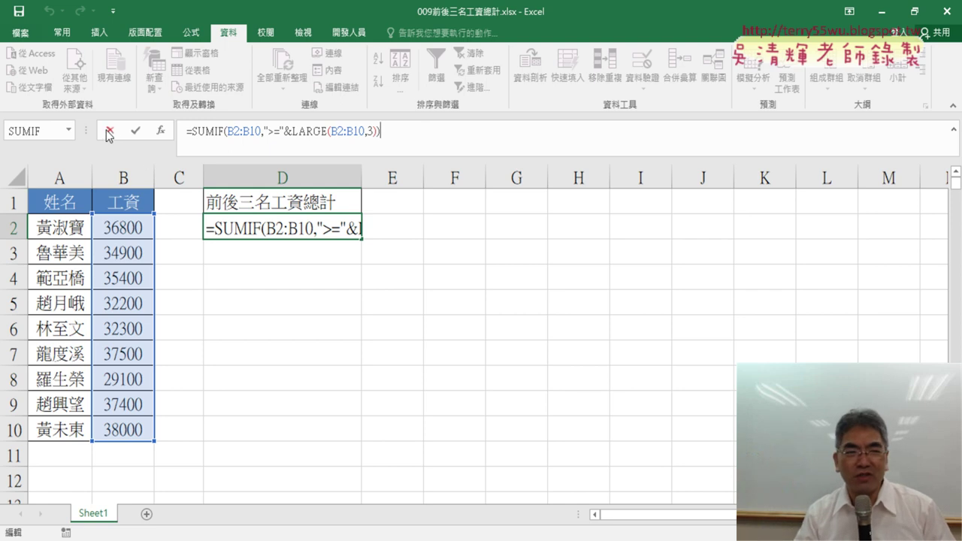
pyautogui.click(136, 131)
# Copy D2's full SUMIF formula text from the formula bar
pyautogui.click(292, 253)
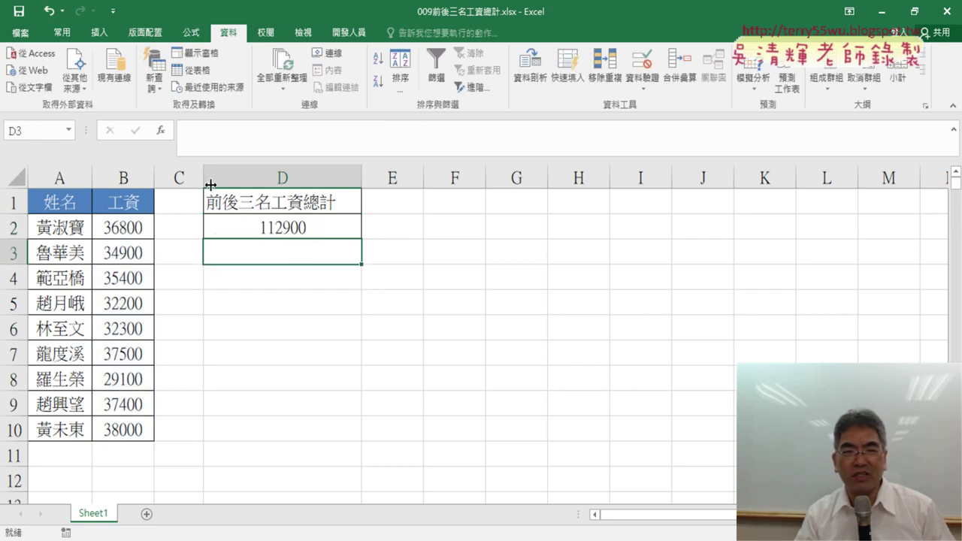
pyautogui.click(163, 130)
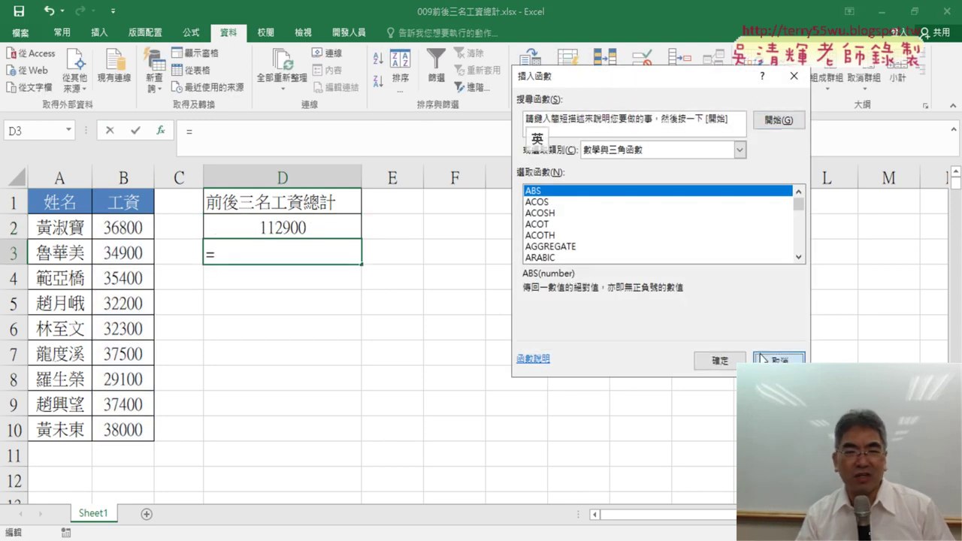
pyautogui.click(722, 361)
pyautogui.click(338, 234)
pyautogui.click(409, 133)
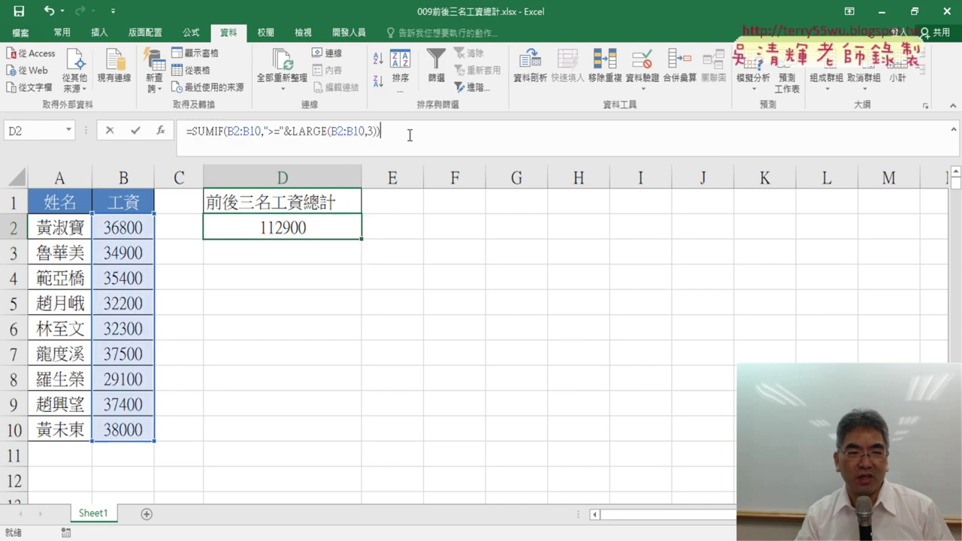
pyautogui.moveTo(408, 133); pyautogui.dragTo(188, 131)
pyautogui.rightClick(251, 137)
pyautogui.click(289, 163)
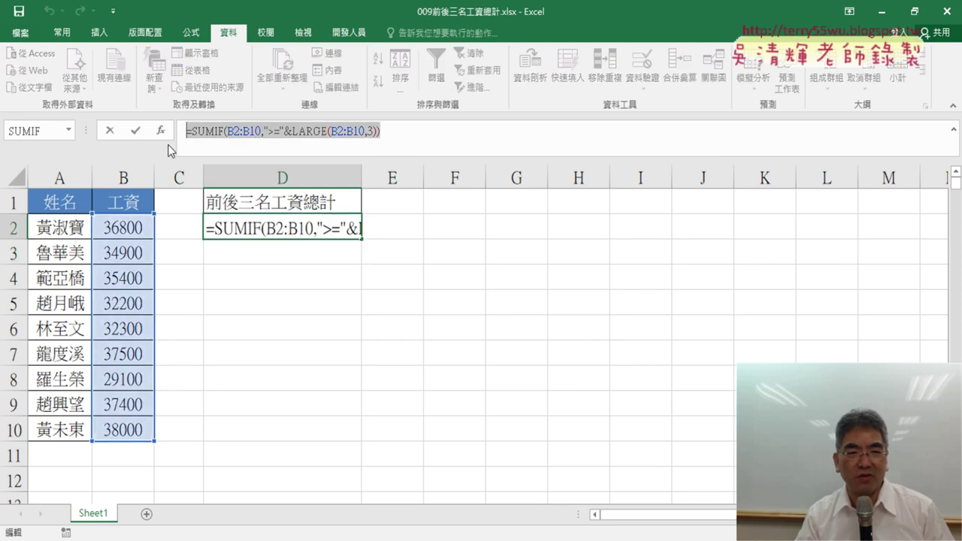
pyautogui.click(113, 131)
# Paste the formula into D3 and replace LARGE with SMALL
pyautogui.click(251, 246)
pyautogui.rightClick(294, 142)
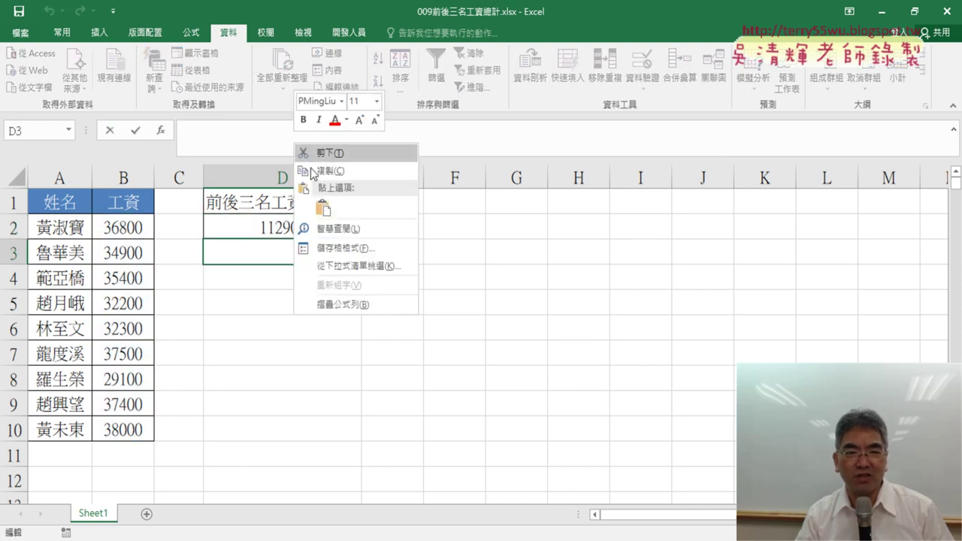
pyautogui.click(337, 217)
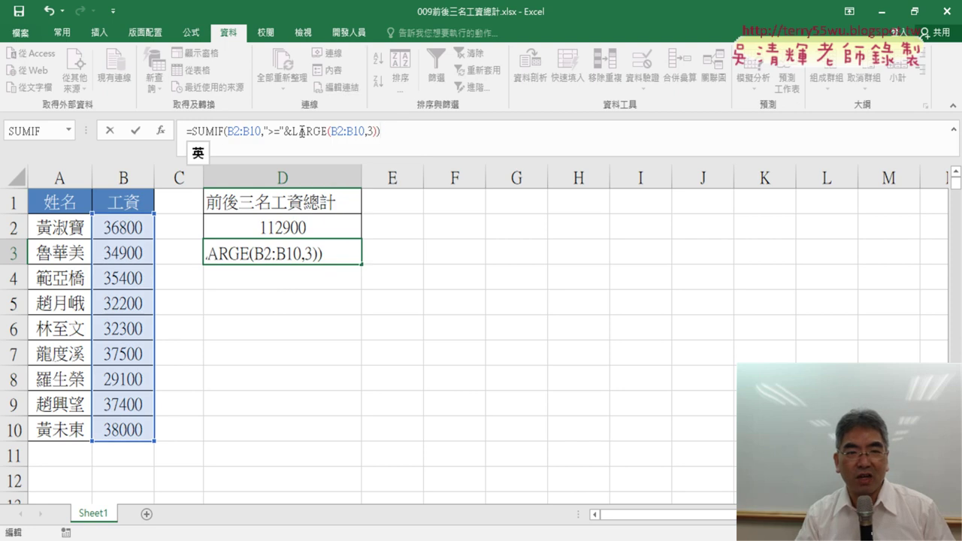
pyautogui.moveTo(306, 131); pyautogui.dragTo(329, 132)
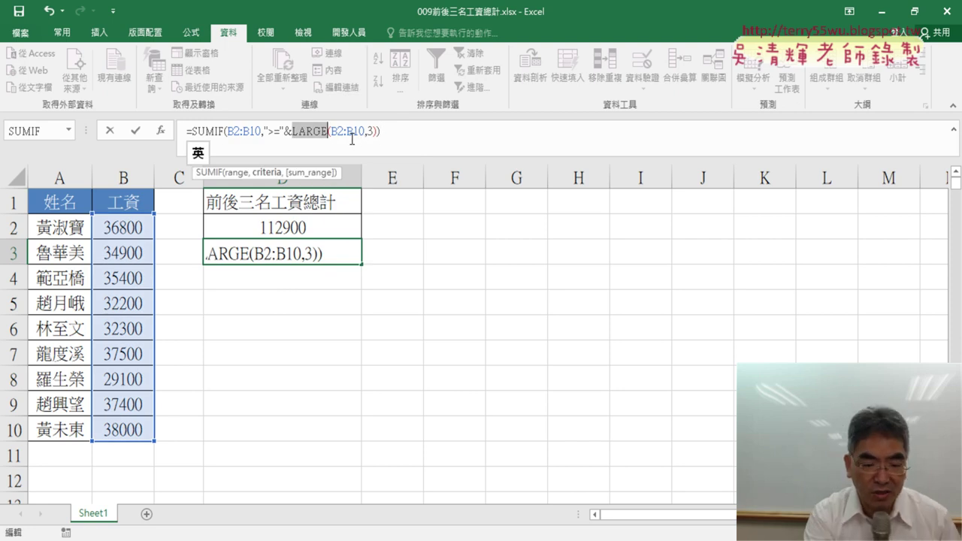
pyautogui.write('s')
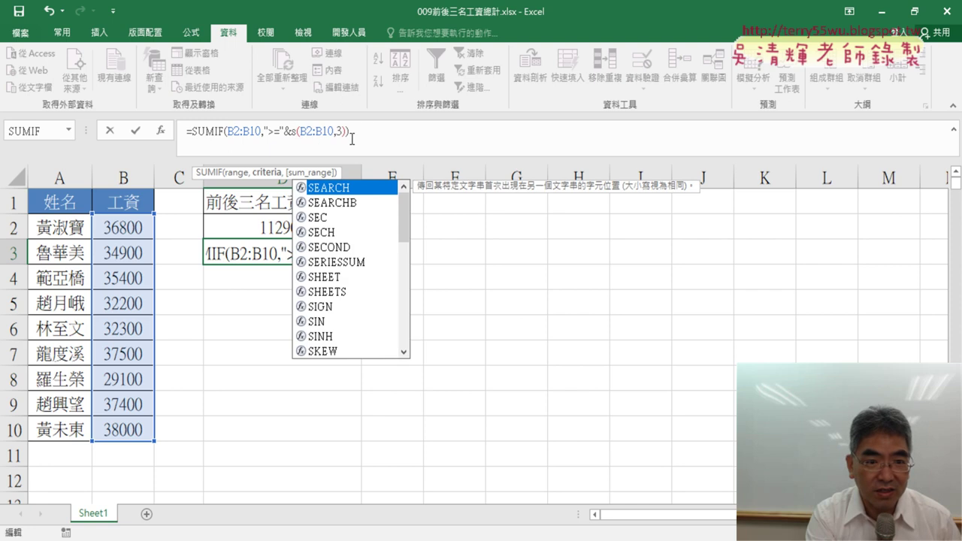
pyautogui.write('m')
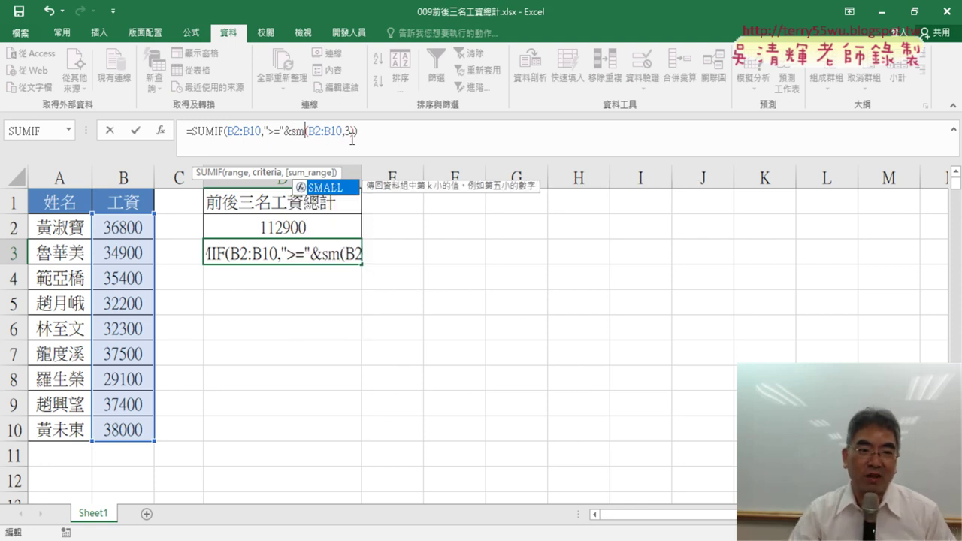
pyautogui.doubleClick(339, 188)
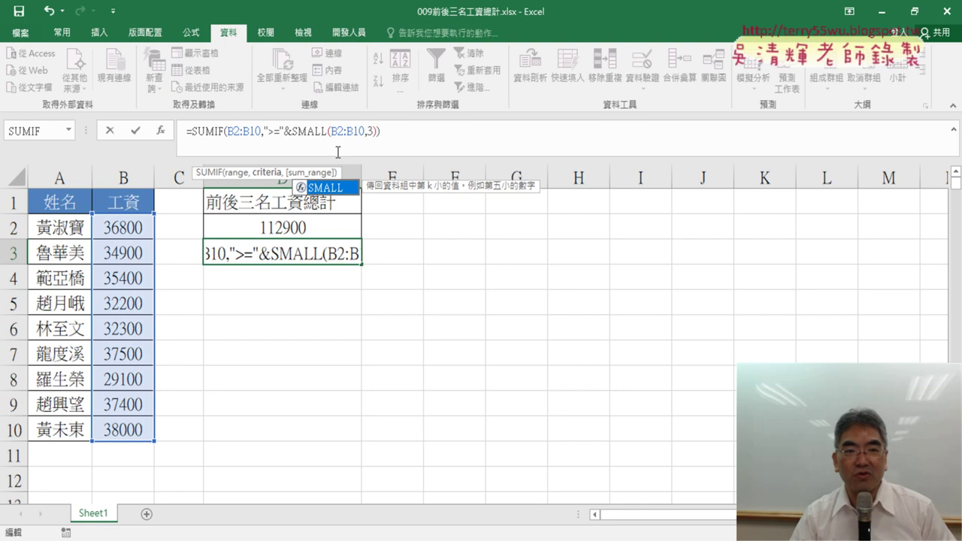
pyautogui.click(160, 130)
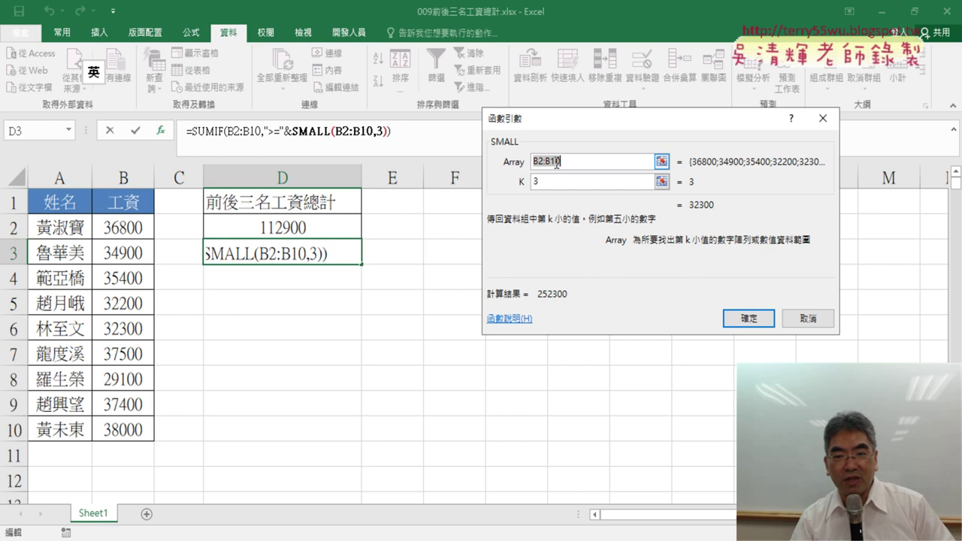
# Set SMALL's k to 3 and confirm D3's formula, showing 252300
pyautogui.click(560, 181)
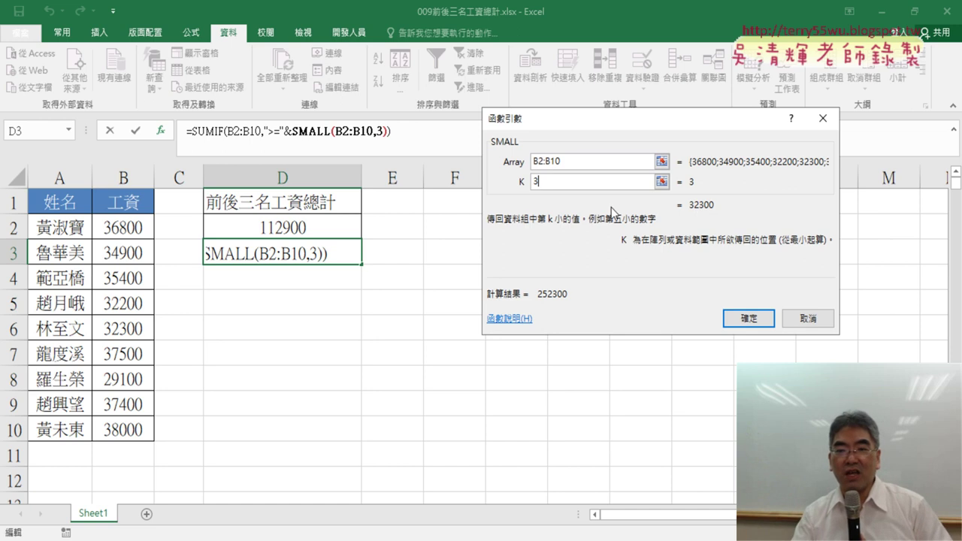
pyautogui.click(752, 322)
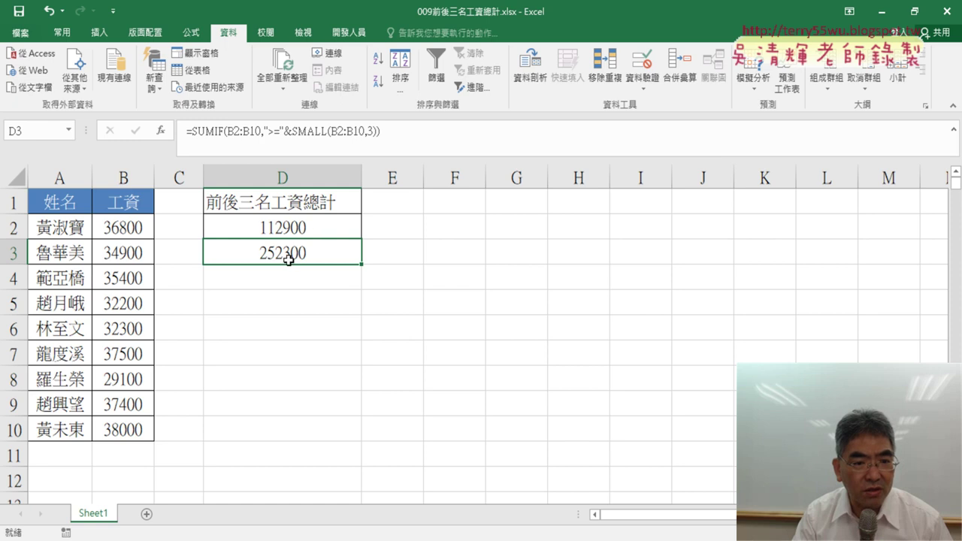
# Change D3's SUMIF criterion from ">=" to "<=" before SMALL, giving 93600
pyautogui.click(239, 132)
pyautogui.click(160, 130)
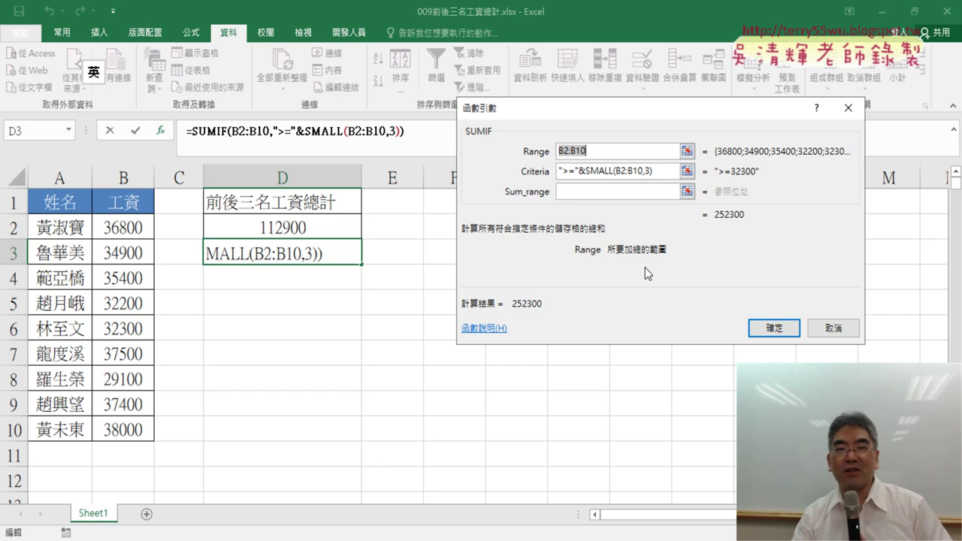
pyautogui.click(564, 171)
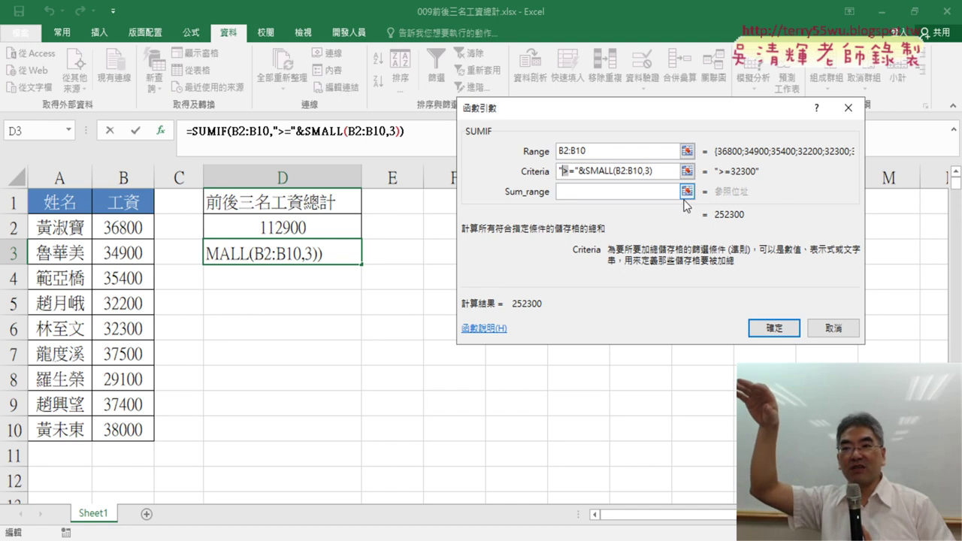
pyautogui.write('<')
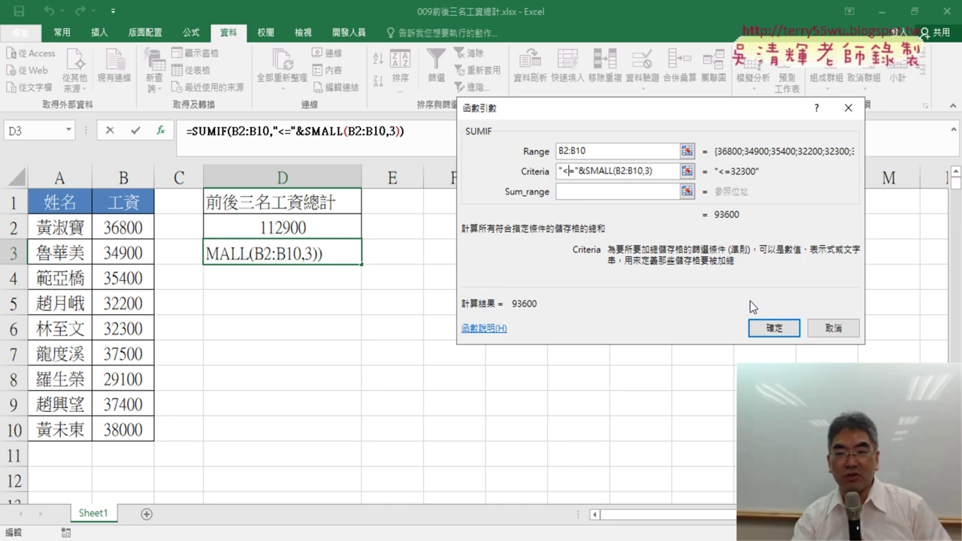
pyautogui.click(774, 330)
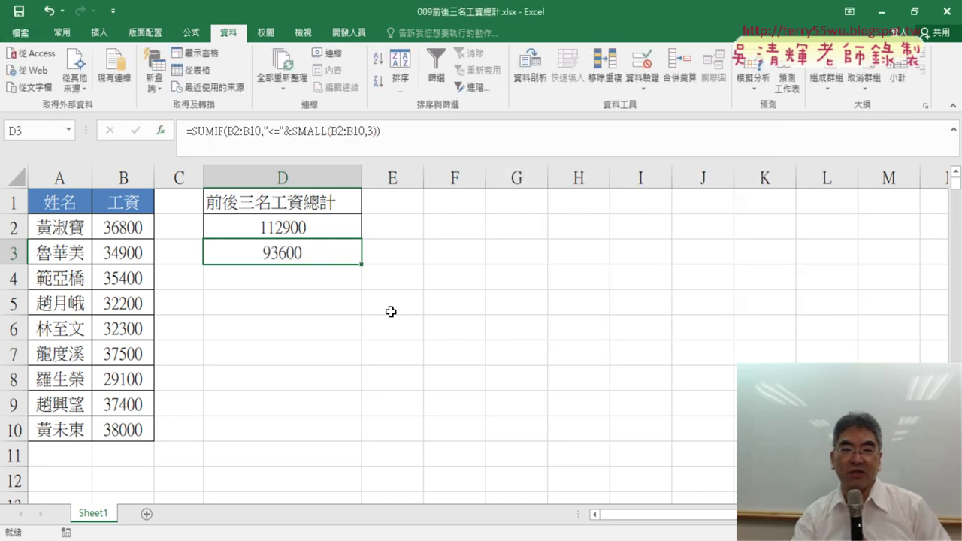
# Copy D2's SUMIF formula and append '+' plus a pasted second copy after it
pyautogui.click(323, 226)
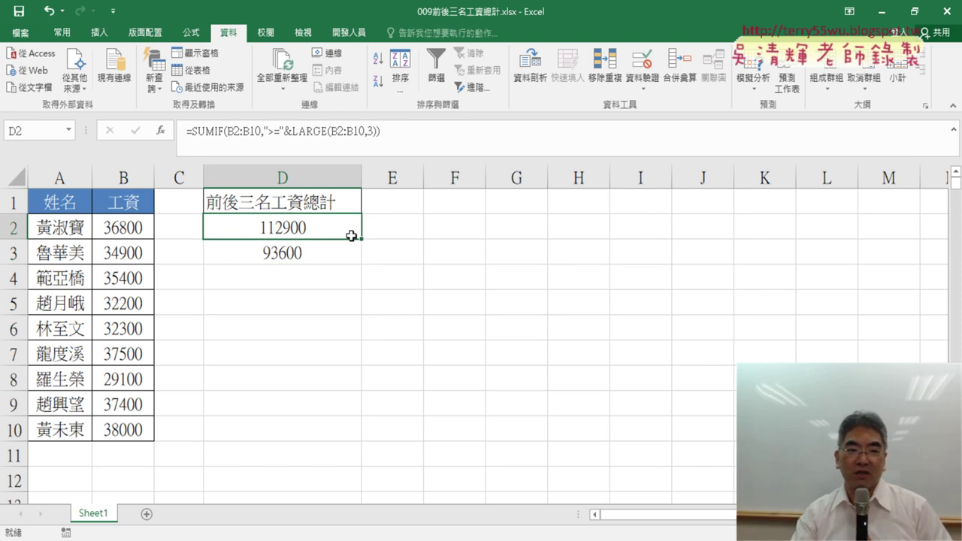
pyautogui.moveTo(405, 135); pyautogui.dragTo(186, 132)
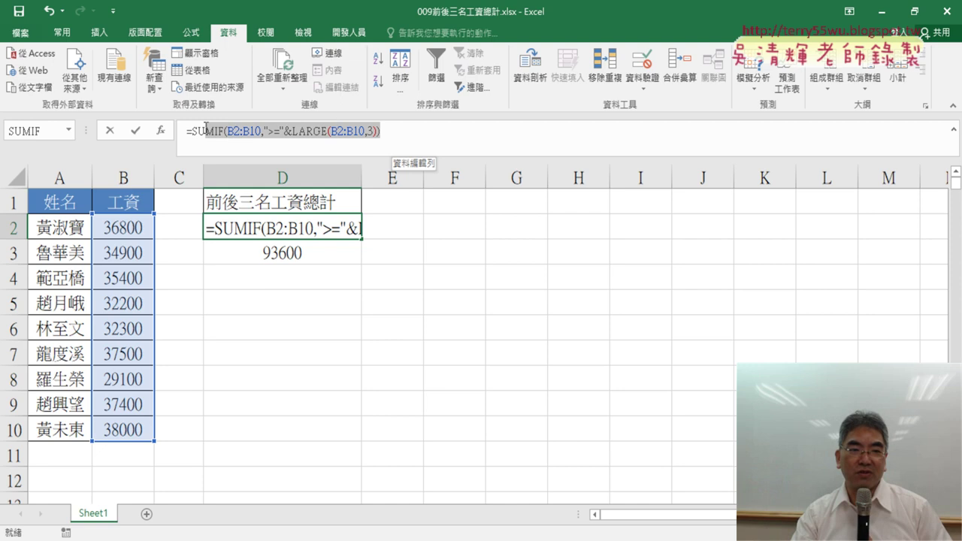
pyautogui.rightClick(222, 132)
pyautogui.click(404, 131)
pyautogui.click(403, 132)
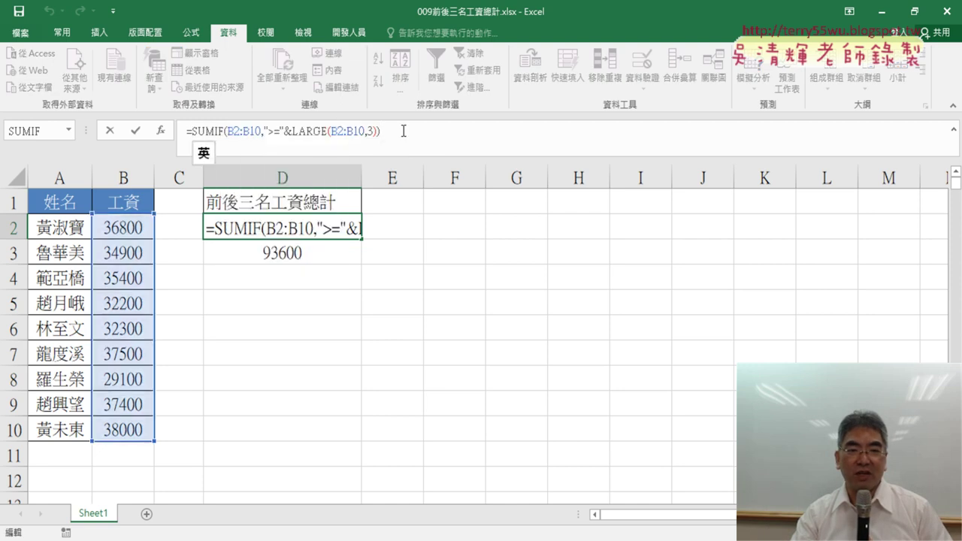
pyautogui.write('+')
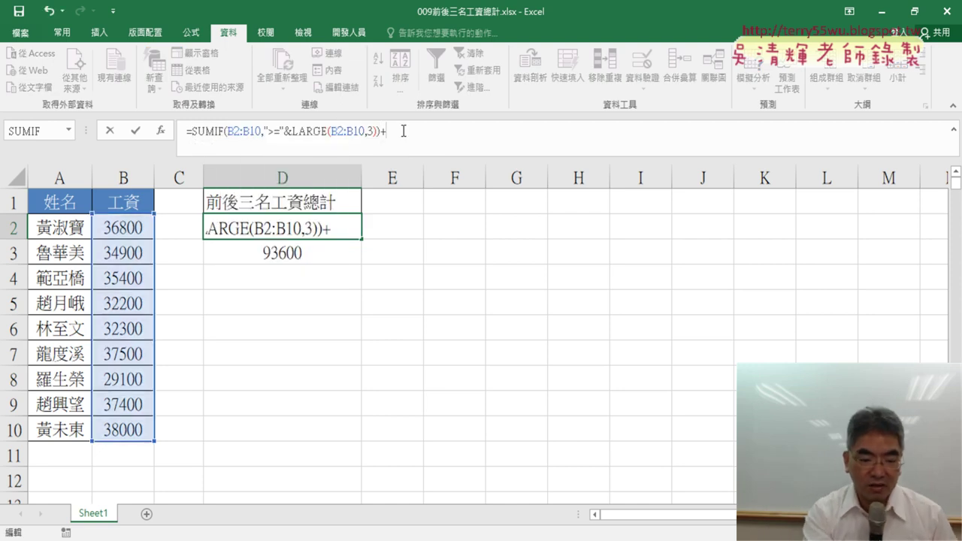
pyautogui.hotkey('ctrl', 'v')
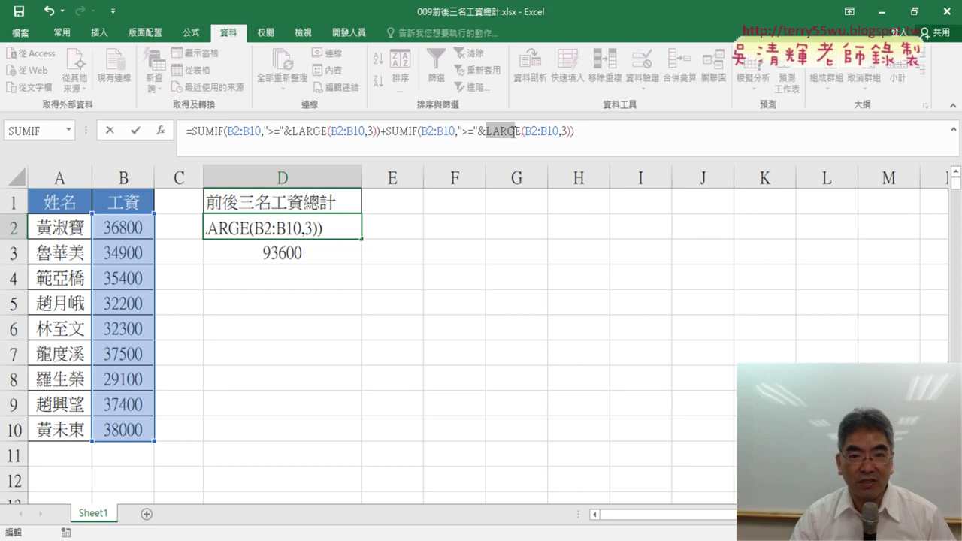
# Switch the second SUMIF to SMALL with '<=', making D2 total 206500
pyautogui.moveTo(486, 131); pyautogui.dragTo(521, 132)
pyautogui.write('s')
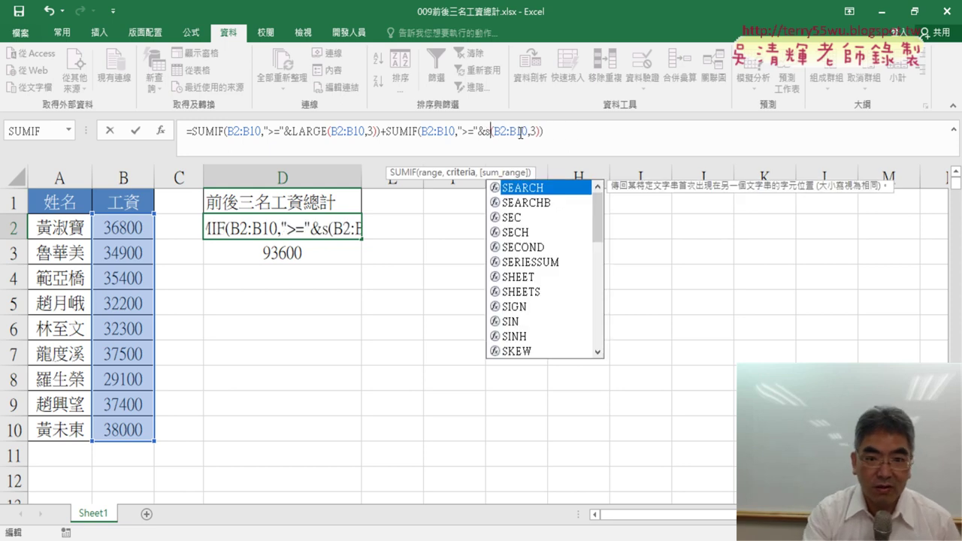
pyautogui.write('m')
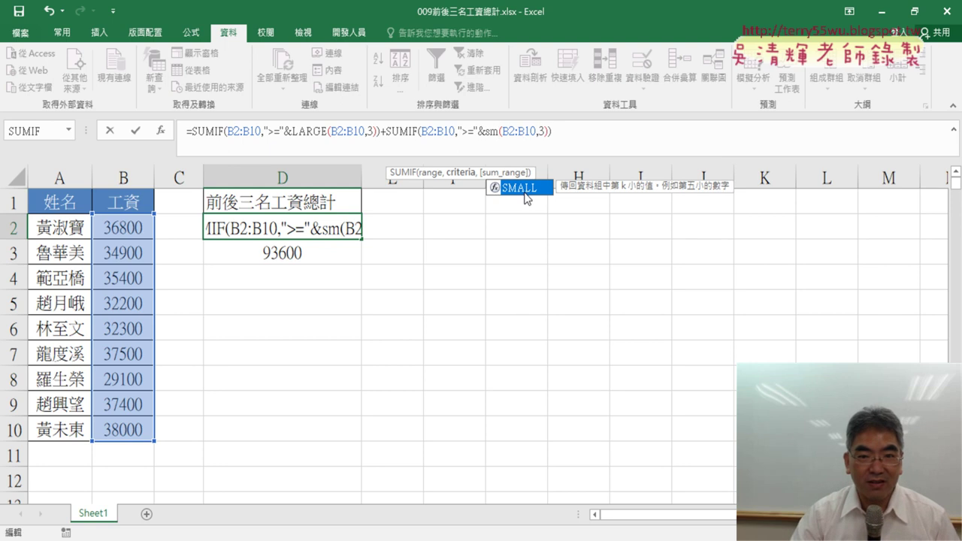
pyautogui.doubleClick(527, 193)
pyautogui.click(465, 133)
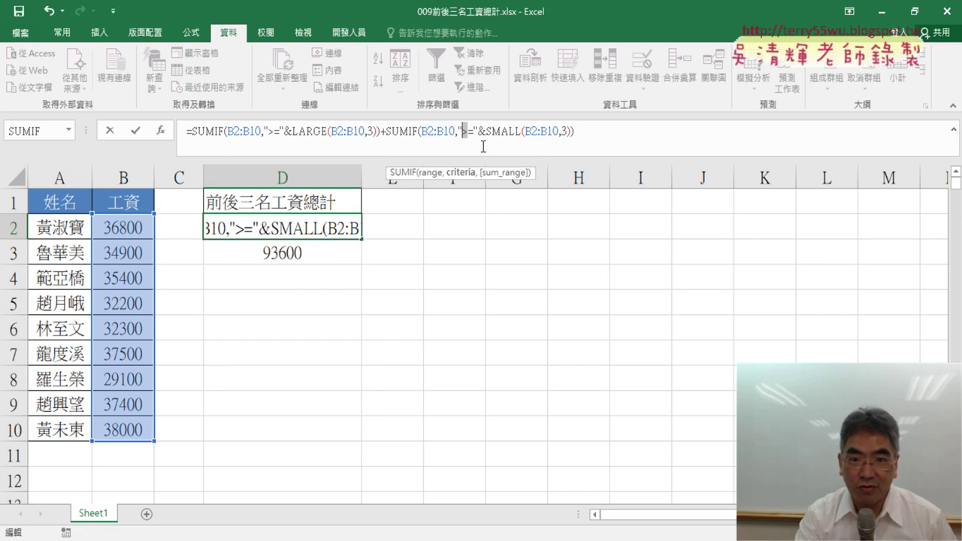
pyautogui.write('<')
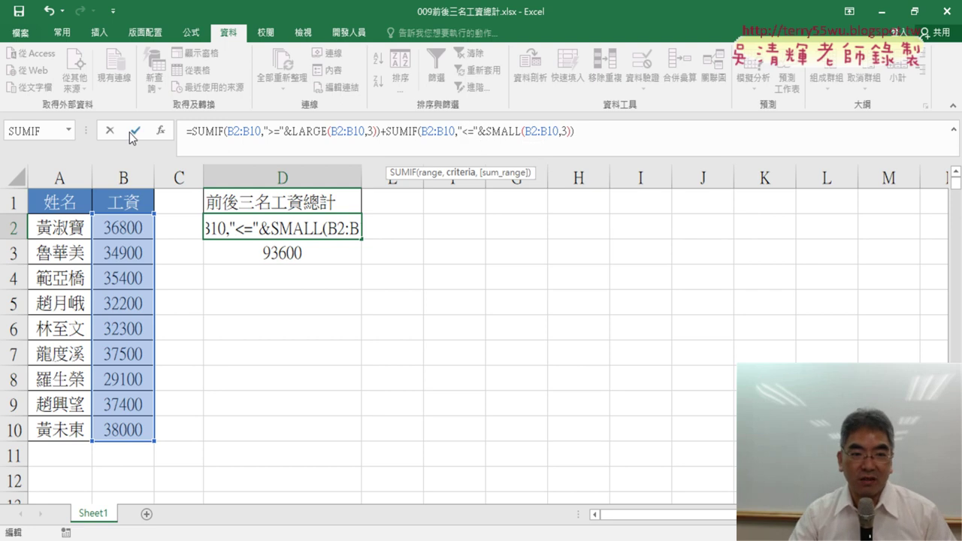
pyautogui.click(133, 132)
pyautogui.click(306, 257)
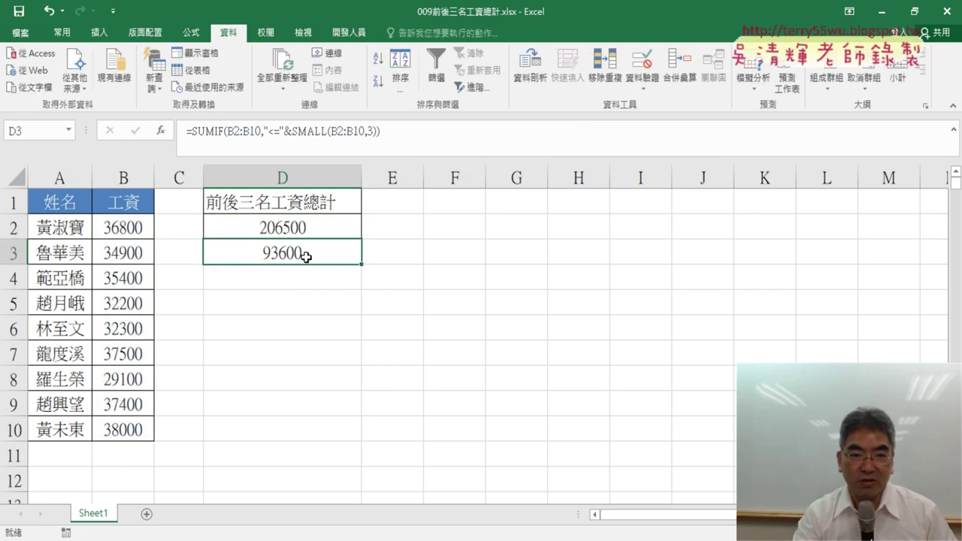
# Clear D3, then review D2's SUMIF in Function Arguments, which shows the 206500 result
pyautogui.press('Delete')
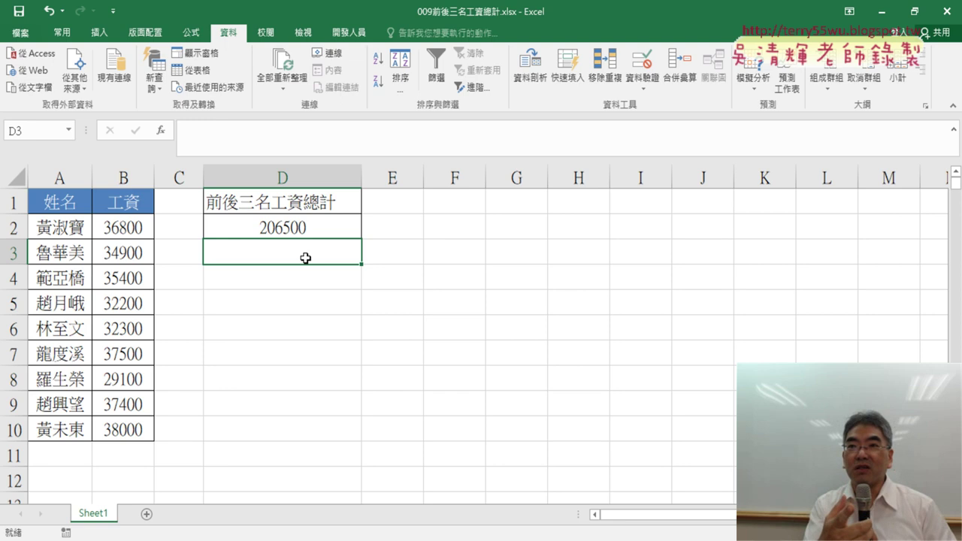
pyautogui.click(316, 228)
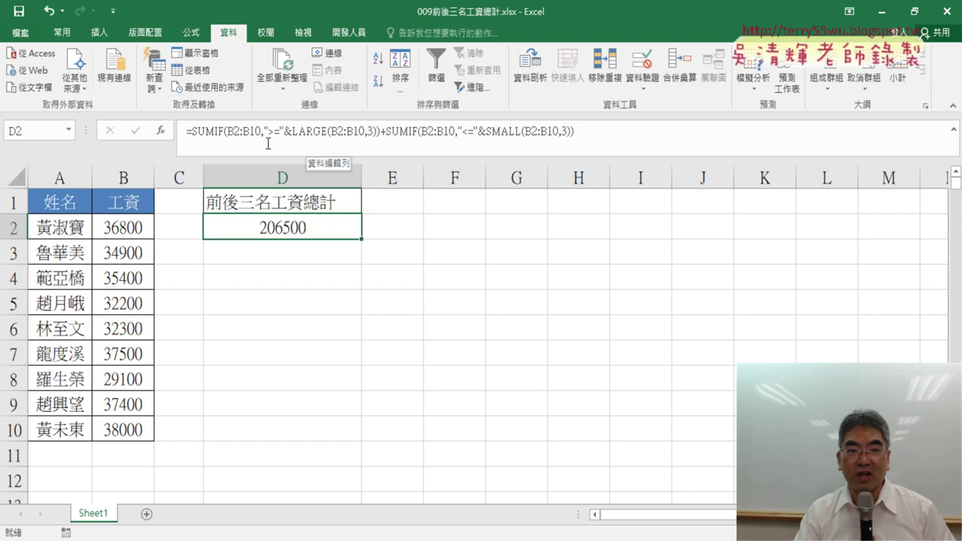
pyautogui.click(207, 133)
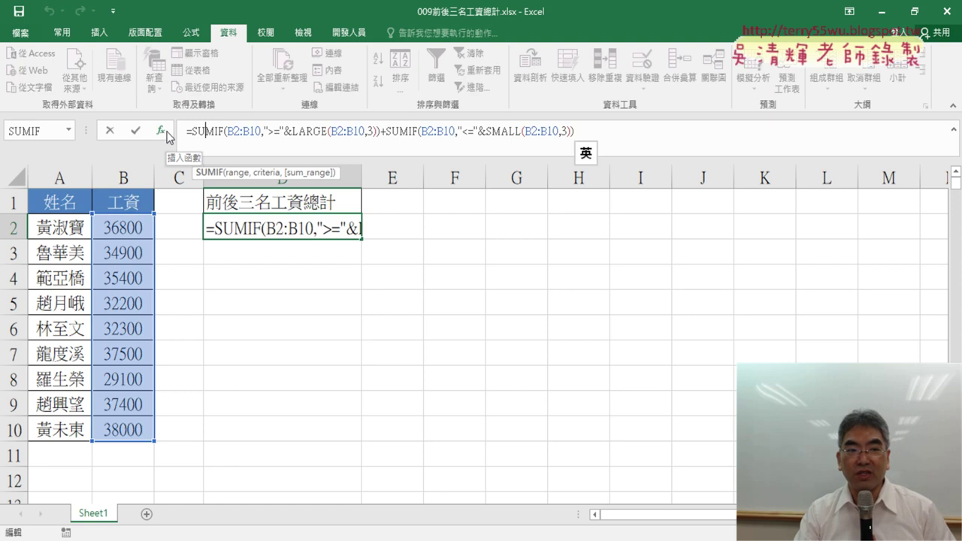
pyautogui.click(166, 132)
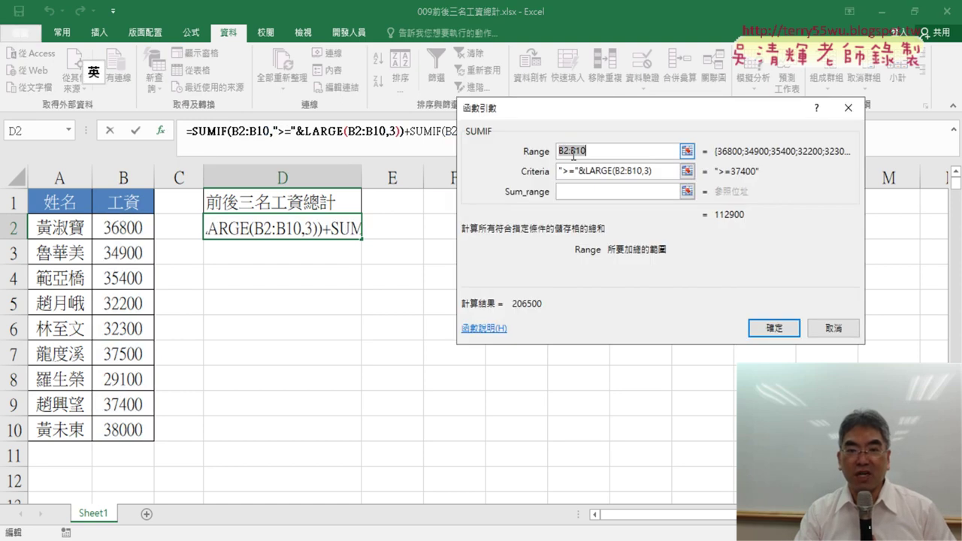
pyautogui.click(580, 191)
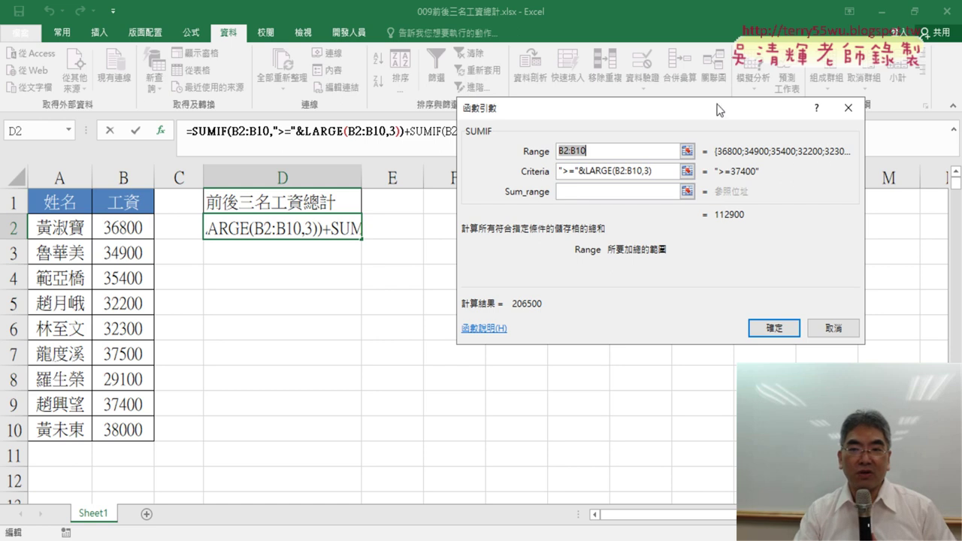
pyautogui.moveTo(711, 106)
pyautogui.mouseDown()
pyautogui.moveTo(618, 155)
pyautogui.moveTo(630, 158)
pyautogui.mouseUp()
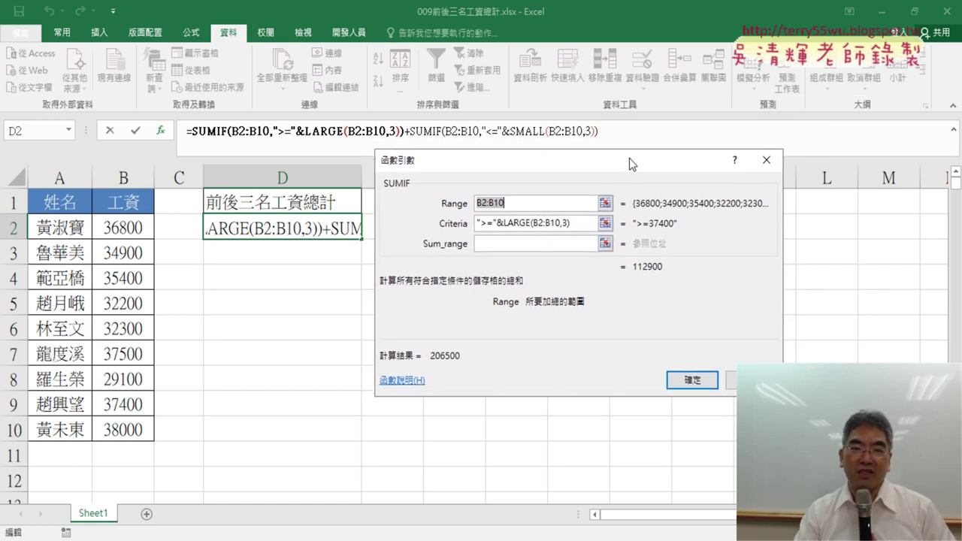